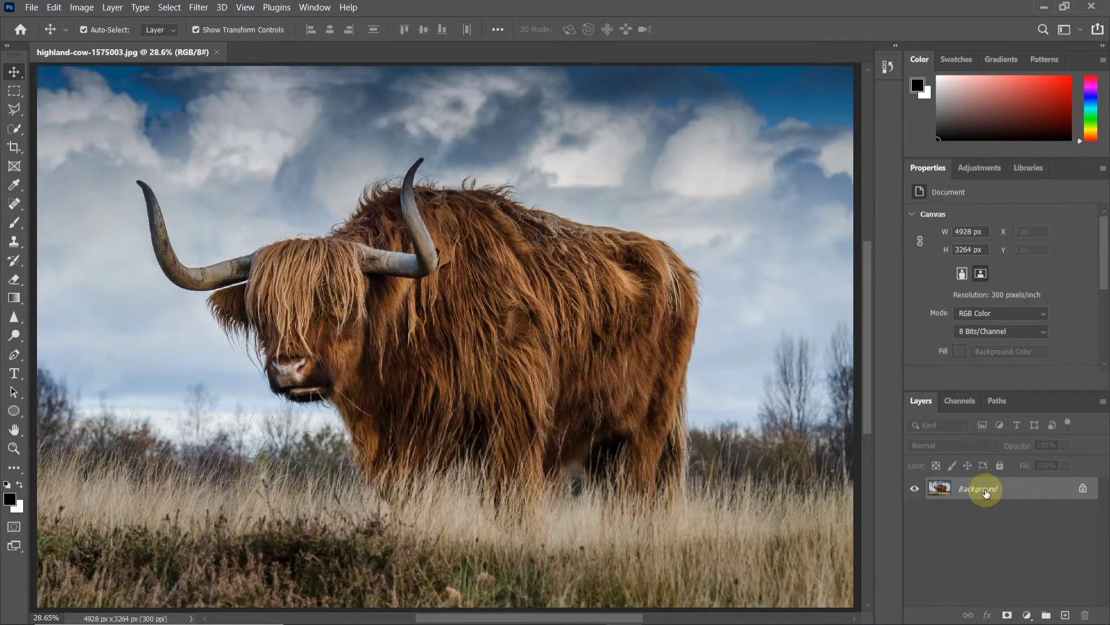
Duplicate the cow photo onto Layer 1 with Ctrl+J, then zoom out and reposition the view.
{"action": "key", "text": "ctrl+j"}
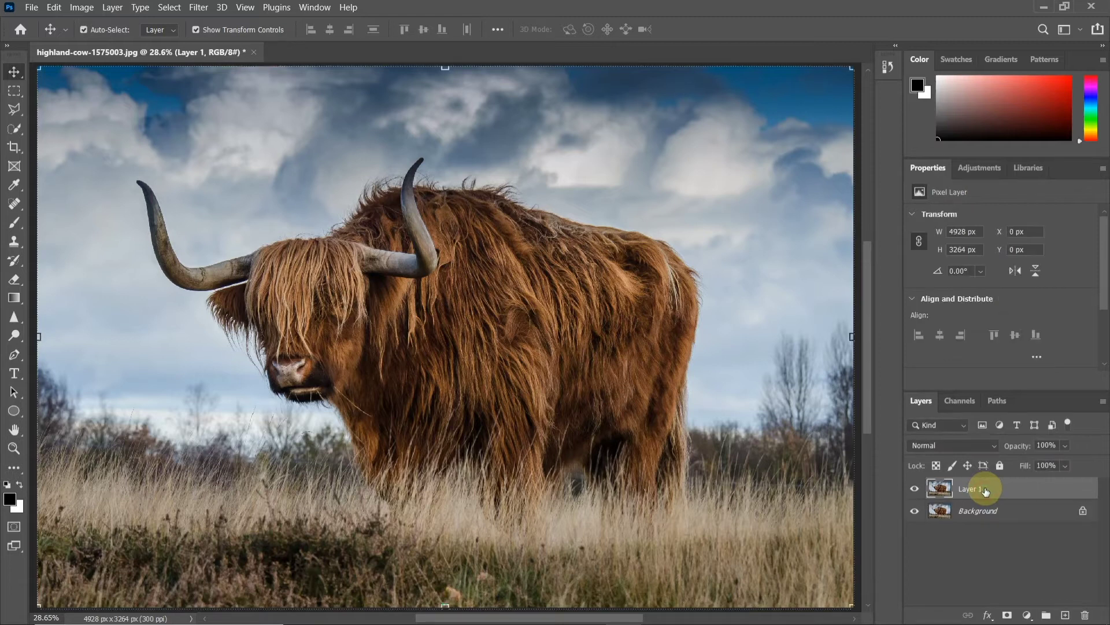
{"action": "scroll", "coordinate": [665, 487], "scroll_direction": "down", "scroll_amount": 2}
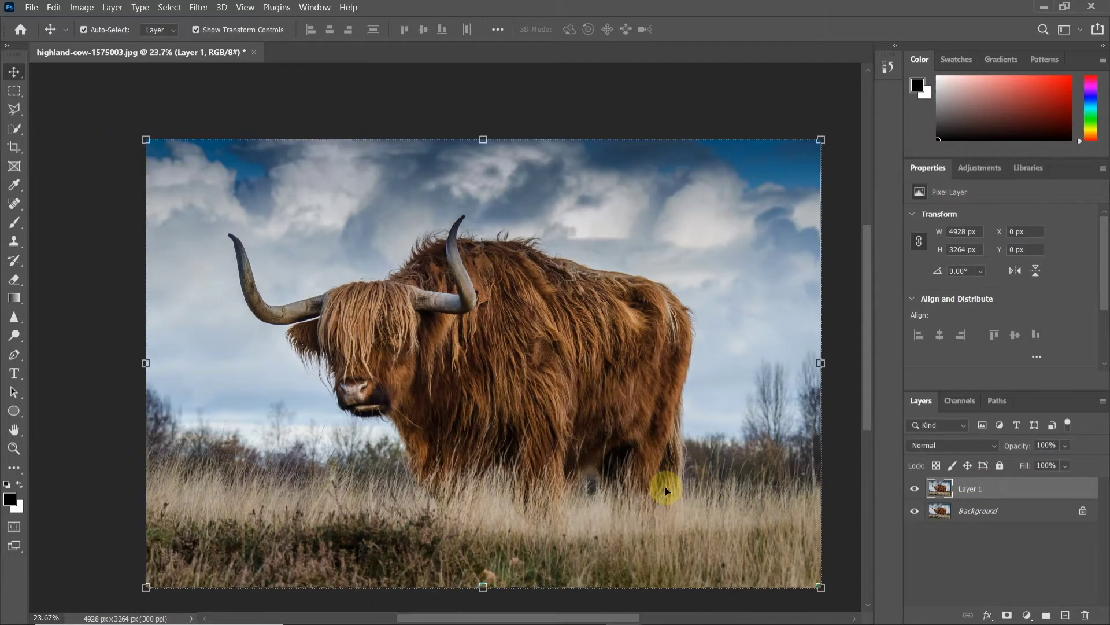
{"action": "left_click_drag", "start_coordinate": [661, 483], "coordinate": [624, 455]}
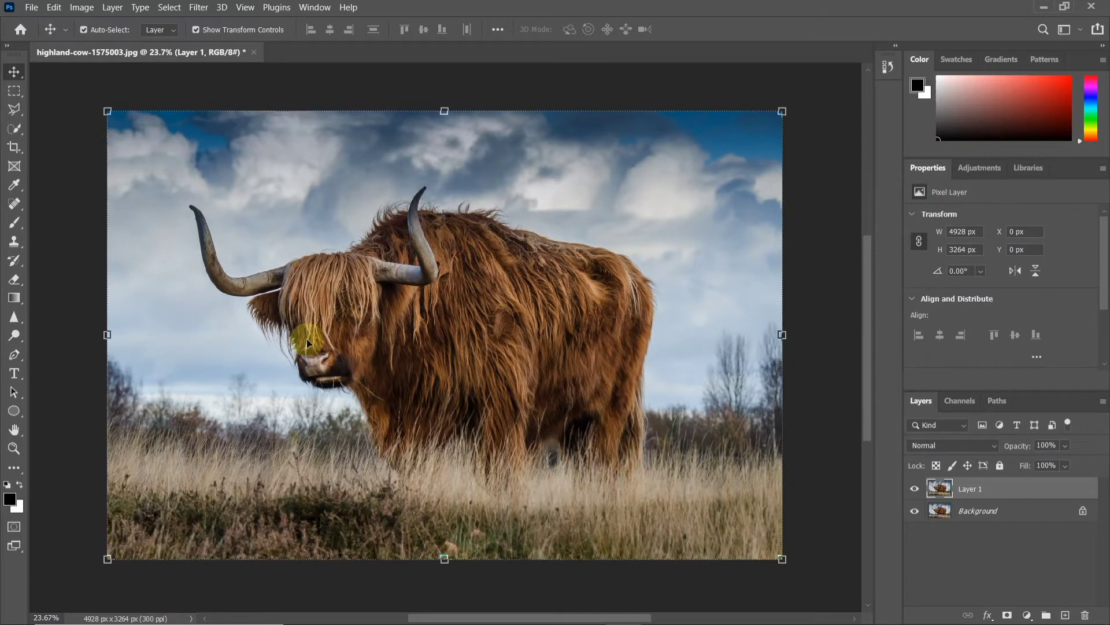
With the Quick Selection Tool, select the cow via Select > Subject and enter Select and Mask.
{"action": "left_click", "coordinate": [18, 135]}
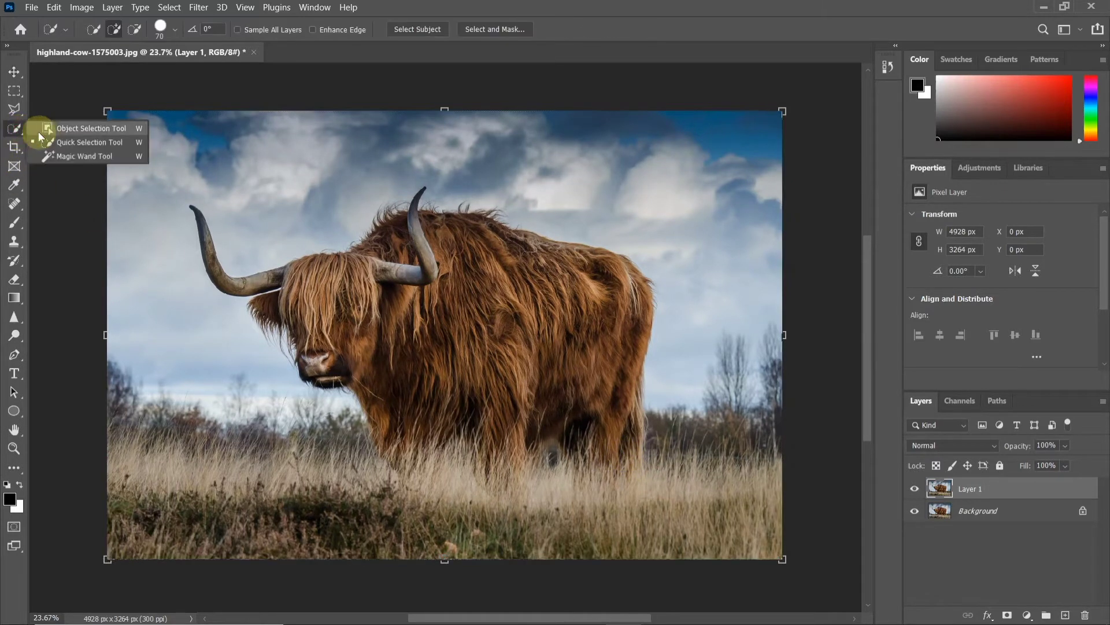
{"action": "left_click", "coordinate": [56, 139]}
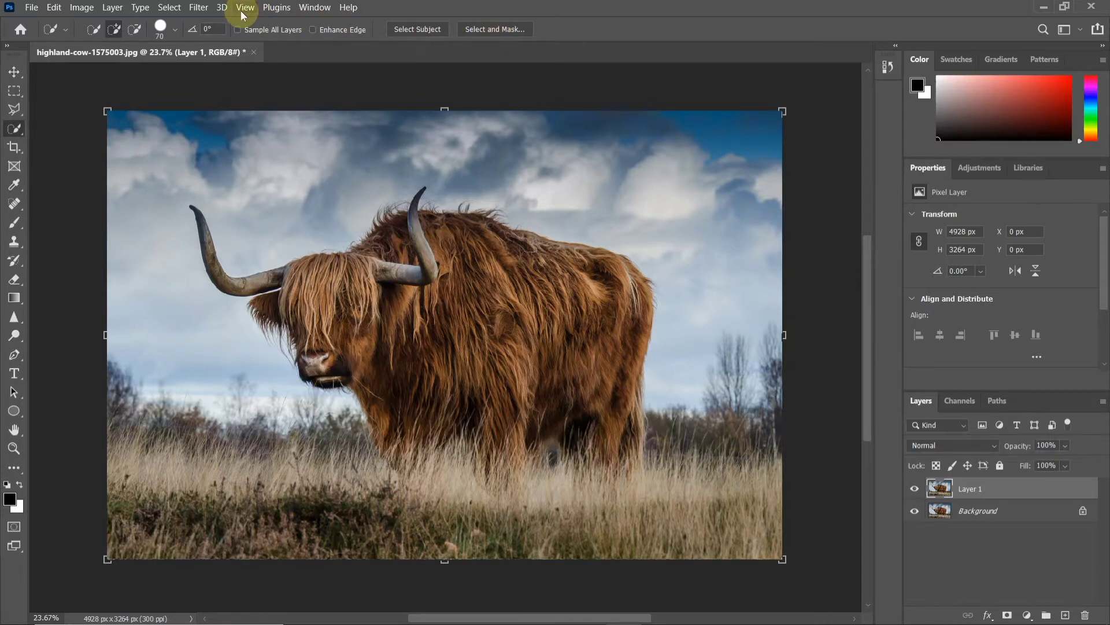
{"action": "left_click", "coordinate": [174, 8]}
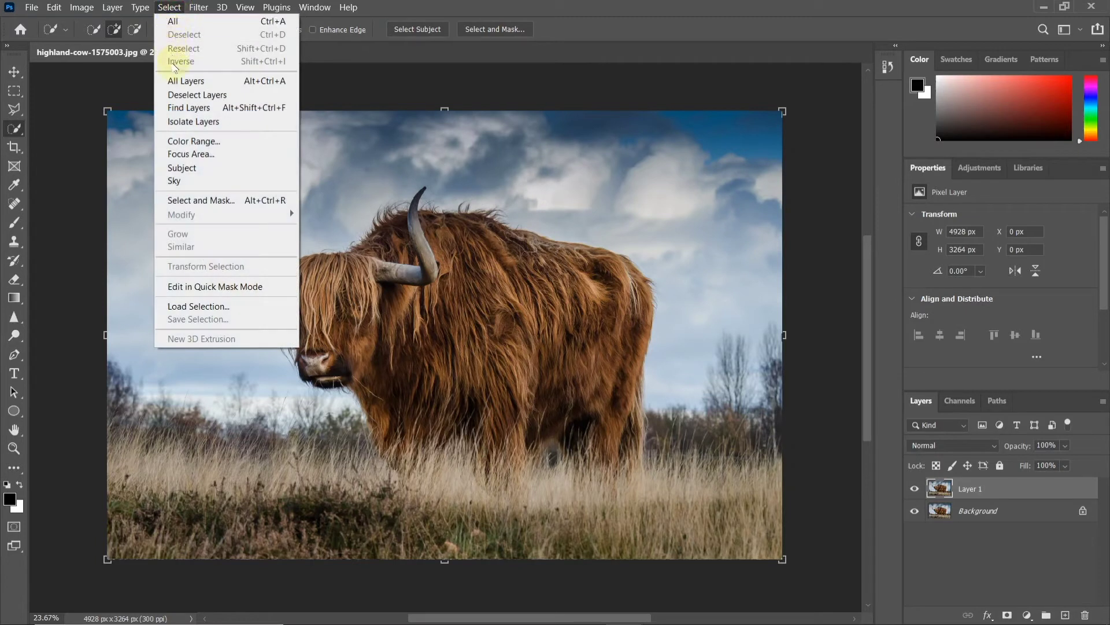
{"action": "left_click", "coordinate": [209, 168]}
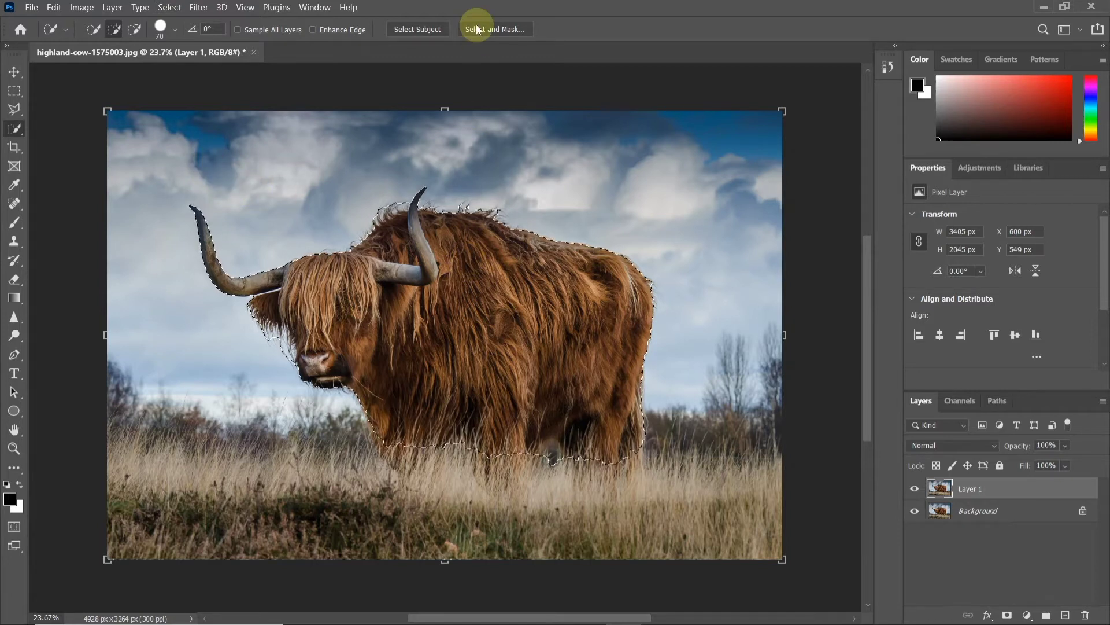
{"action": "left_click", "coordinate": [522, 29]}
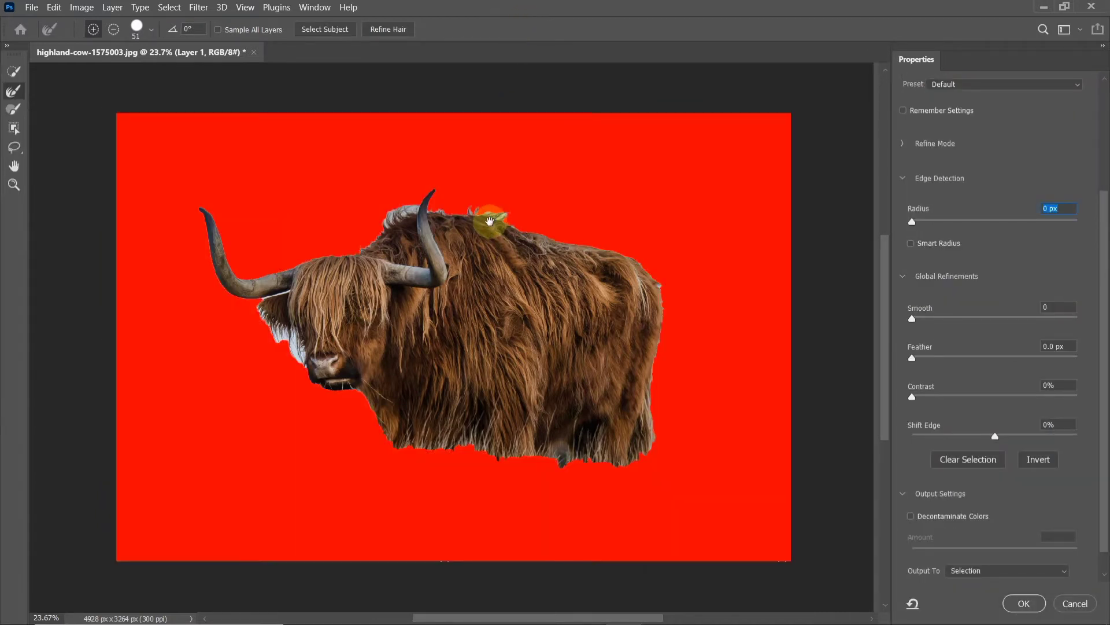
Enlarge the Refine Edge Brush and paint along the hair edge on the cow's back.
{"action": "left_click_drag", "start_coordinate": [490, 221], "coordinate": [473, 223]}
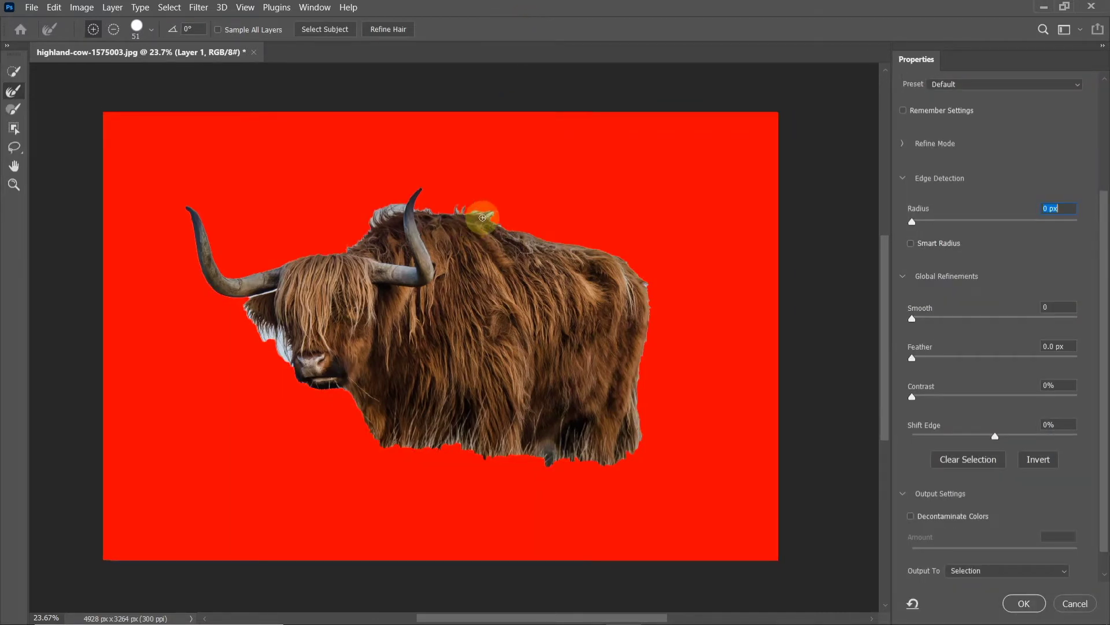
{"action": "right_click", "coordinate": [483, 217]}
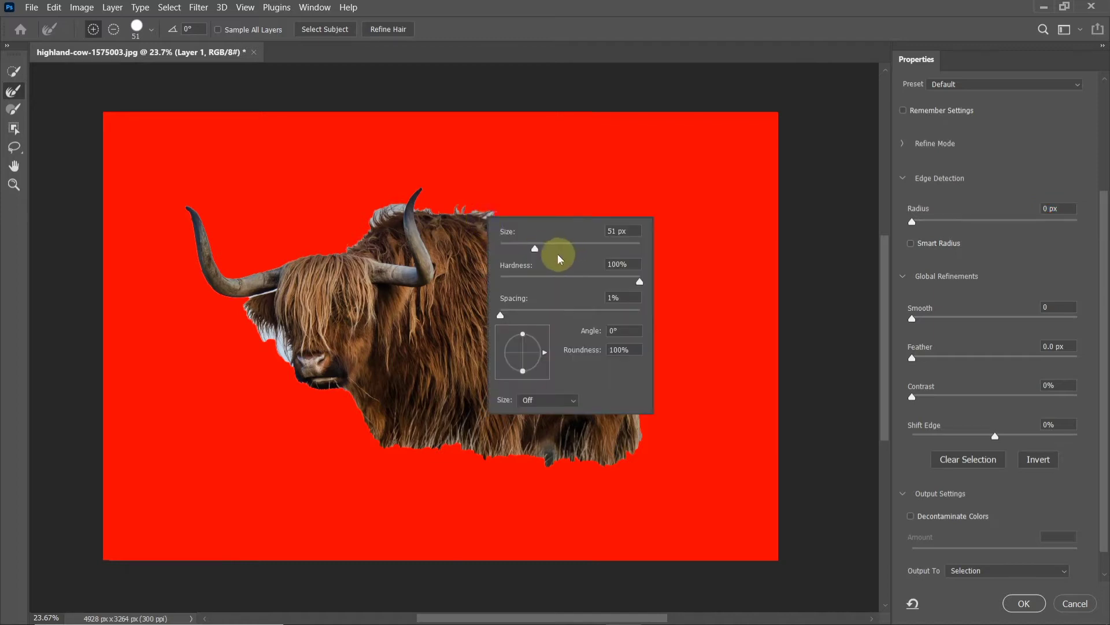
{"action": "left_click_drag", "start_coordinate": [553, 248], "coordinate": [553, 249]}
{"action": "type", "text": "100"}
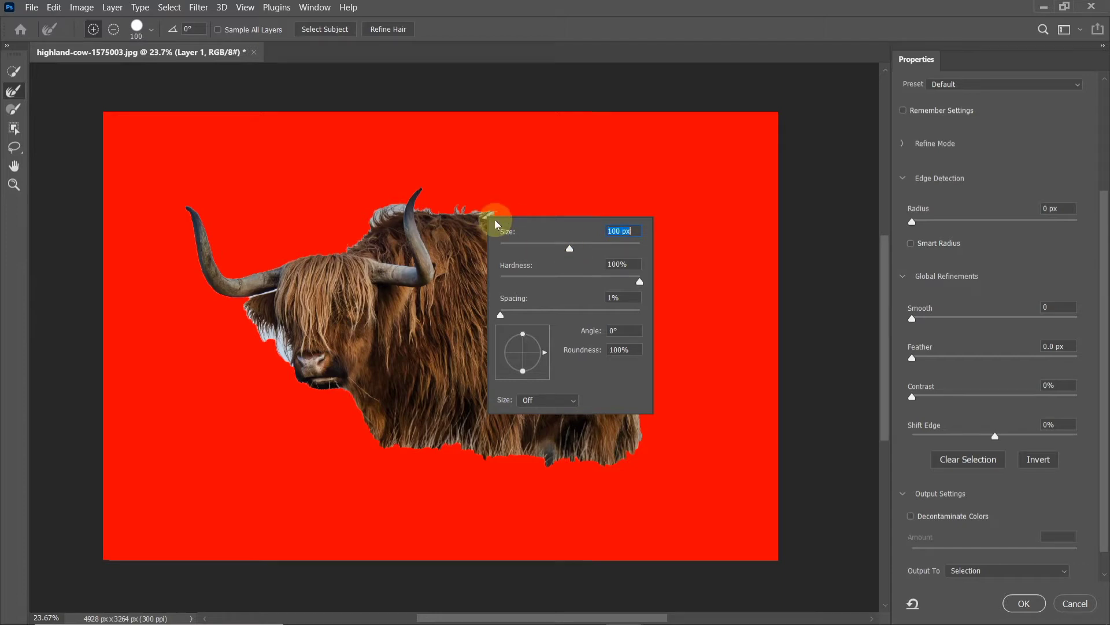
{"action": "key", "text": "Return"}
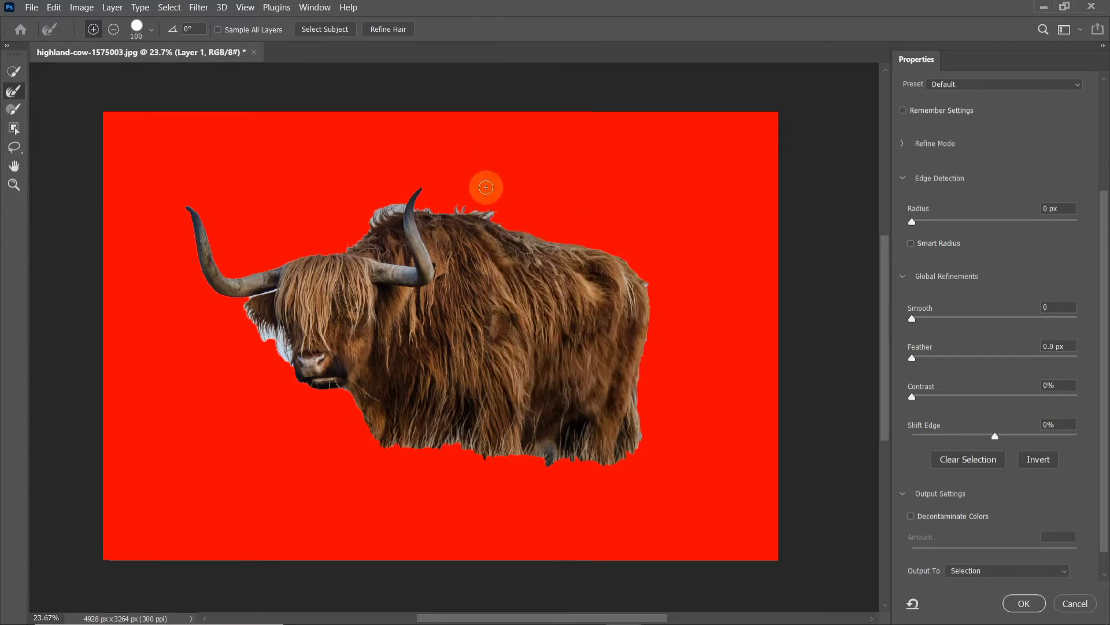
{"action": "scroll", "coordinate": [487, 181], "scroll_direction": "up", "scroll_amount": 2}
{"action": "scroll", "coordinate": [489, 242], "scroll_direction": "up", "scroll_amount": 2}
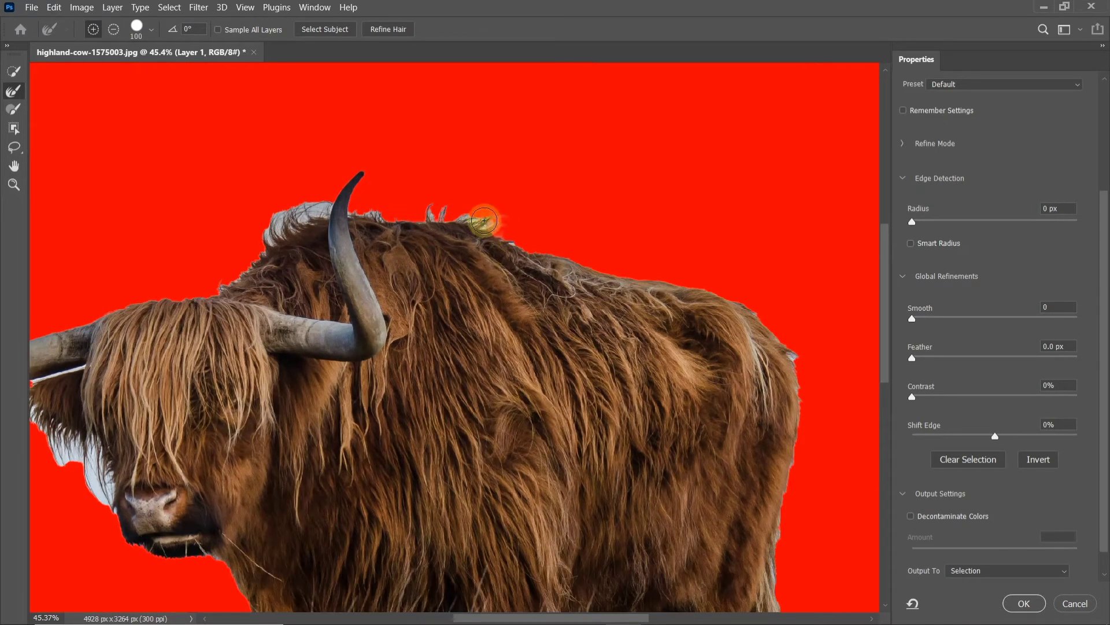
{"action": "mouse_move", "coordinate": [412, 214]}
{"action": "left_mouse_down"}
{"action": "mouse_move", "coordinate": [482, 220]}
{"action": "mouse_move", "coordinate": [397, 215]}
{"action": "left_mouse_up"}
Shrink the brush slightly and refine the back hair tips, the pale tuft and the edge beside the horn.
{"action": "scroll", "coordinate": [397, 216], "scroll_direction": "up", "scroll_amount": 5}
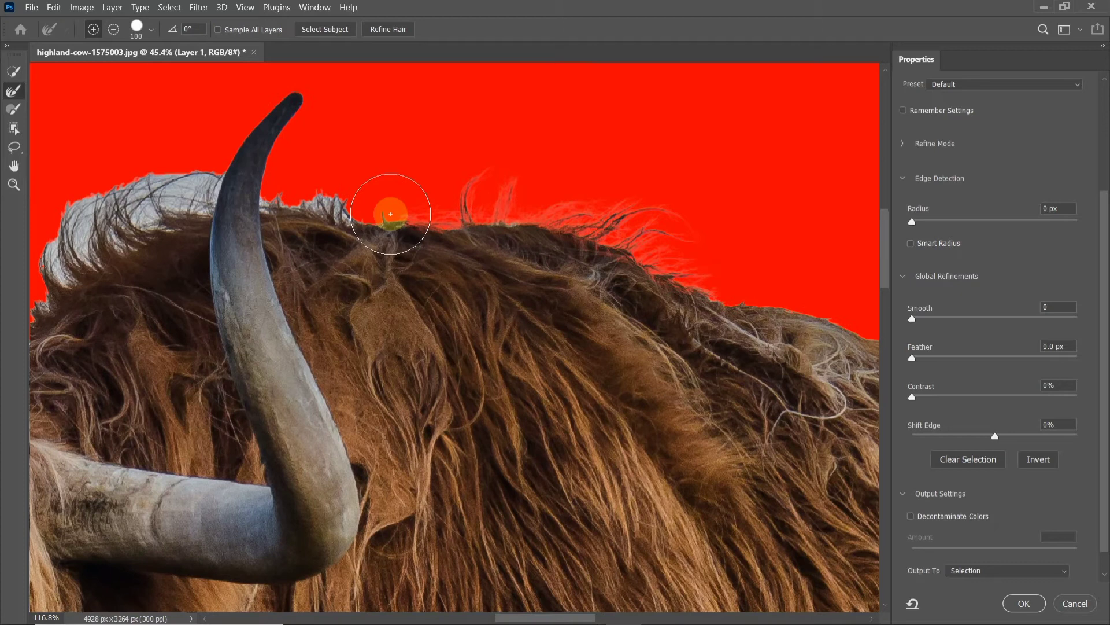
{"action": "scroll", "coordinate": [391, 214], "scroll_direction": "up", "scroll_amount": 2}
{"action": "left_click_drag", "start_coordinate": [575, 204], "coordinate": [494, 199]}
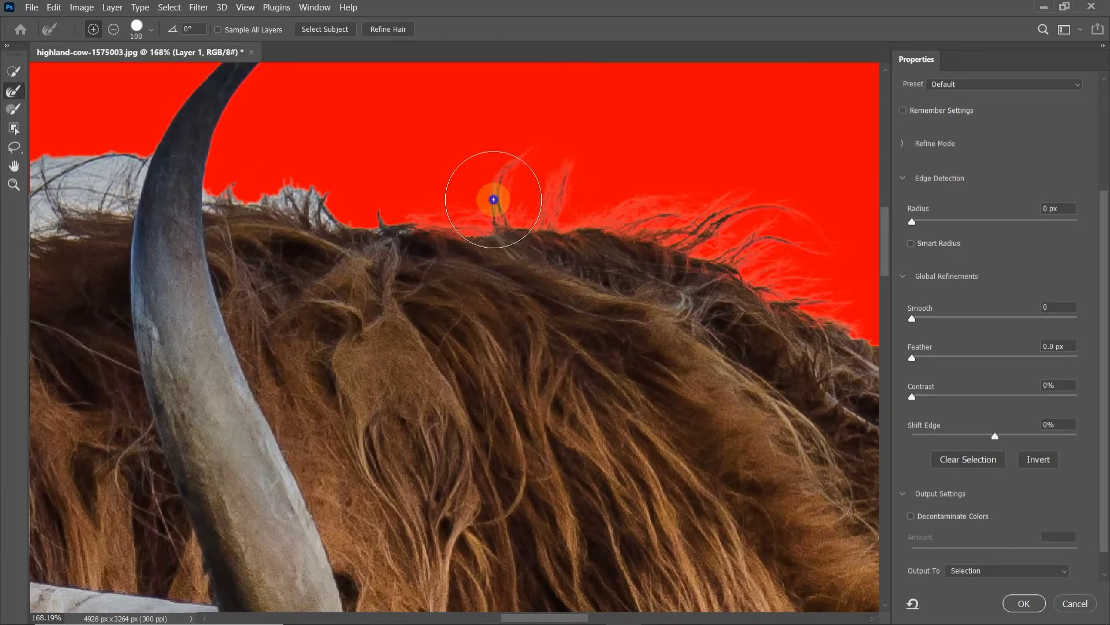
{"action": "right_click", "coordinate": [494, 200]}
{"action": "left_click_drag", "start_coordinate": [554, 231], "coordinate": [551, 232]}
{"action": "mouse_move", "coordinate": [310, 223]}
{"action": "left_mouse_down"}
{"action": "mouse_move", "coordinate": [268, 192]}
{"action": "mouse_move", "coordinate": [393, 205]}
{"action": "mouse_move", "coordinate": [360, 214]}
{"action": "mouse_move", "coordinate": [243, 181]}
{"action": "mouse_move", "coordinate": [228, 199]}
{"action": "mouse_move", "coordinate": [439, 223]}
{"action": "left_mouse_up"}
{"action": "mouse_move", "coordinate": [321, 173]}
{"action": "left_mouse_down"}
{"action": "mouse_move", "coordinate": [315, 191]}
{"action": "mouse_move", "coordinate": [249, 211]}
{"action": "mouse_move", "coordinate": [278, 223]}
{"action": "mouse_move", "coordinate": [182, 213]}
{"action": "mouse_move", "coordinate": [94, 247]}
{"action": "mouse_move", "coordinate": [104, 309]}
{"action": "mouse_move", "coordinate": [337, 168]}
{"action": "mouse_move", "coordinate": [260, 285]}
{"action": "mouse_move", "coordinate": [179, 359]}
{"action": "mouse_move", "coordinate": [174, 347]}
{"action": "left_mouse_up"}
{"action": "scroll", "coordinate": [174, 347], "scroll_direction": "down", "scroll_amount": 3}
{"action": "mouse_move", "coordinate": [449, 230]}
{"action": "left_mouse_down"}
{"action": "mouse_move", "coordinate": [578, 168]}
{"action": "mouse_move", "coordinate": [372, 250]}
{"action": "mouse_move", "coordinate": [318, 249]}
{"action": "mouse_move", "coordinate": [175, 283]}
{"action": "left_mouse_up"}
Make the Refine Edge Brush much smaller and refine where the horn meets the hair.
{"action": "scroll", "coordinate": [495, 240], "scroll_direction": "left", "scroll_amount": 5}
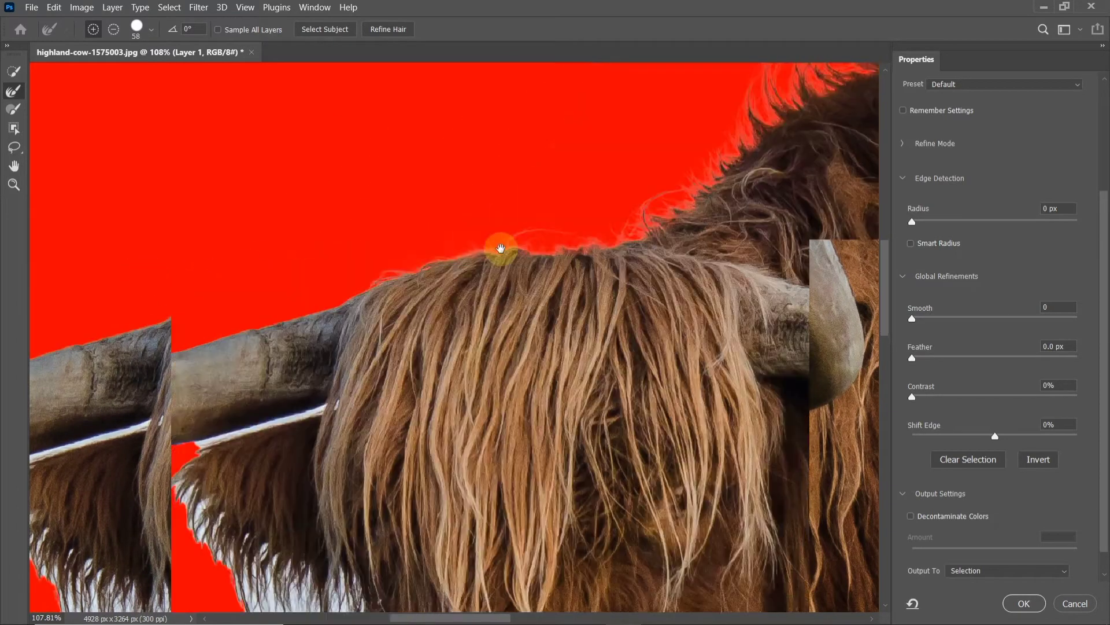
{"action": "scroll", "coordinate": [614, 322], "scroll_direction": "left", "scroll_amount": 5}
{"action": "scroll", "coordinate": [574, 318], "scroll_direction": "up", "scroll_amount": 1}
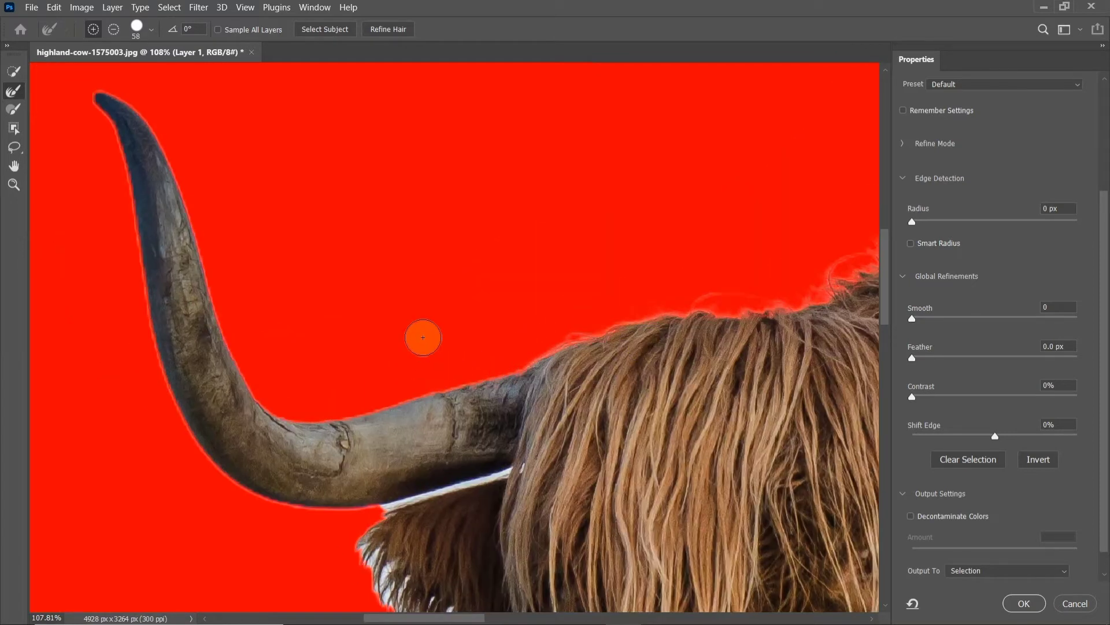
{"action": "scroll", "coordinate": [416, 255], "scroll_direction": "down", "scroll_amount": 2}
{"action": "scroll", "coordinate": [384, 334], "scroll_direction": "up", "scroll_amount": 3}
{"action": "scroll", "coordinate": [361, 339], "scroll_direction": "up", "scroll_amount": 2}
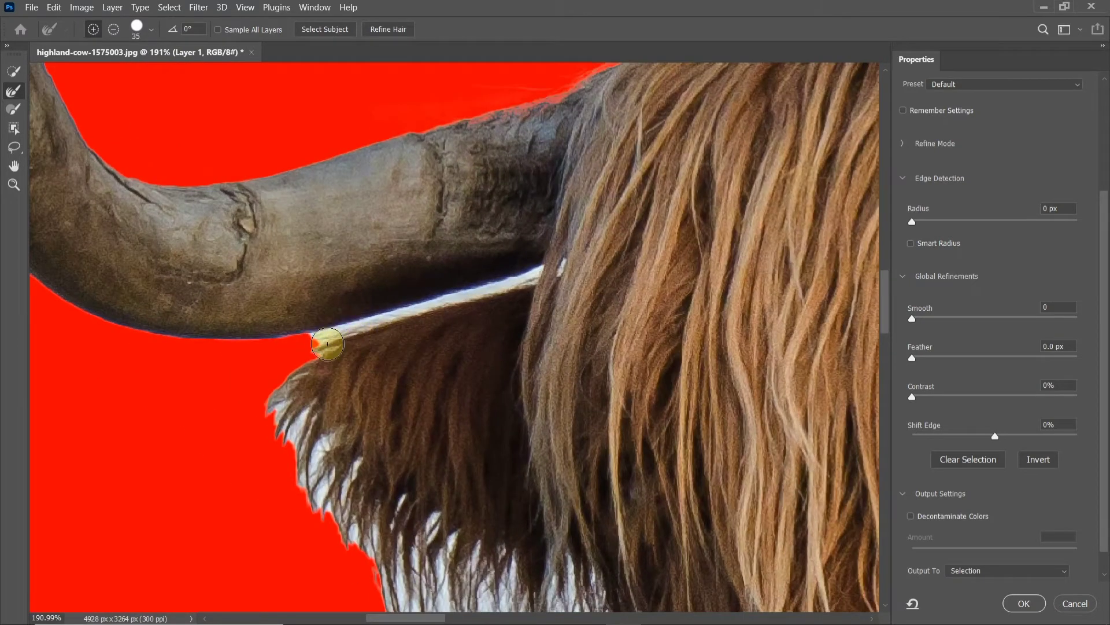
{"action": "key", "text": "bracketleft"}
{"action": "key", "text": "bracketleft"}
{"action": "key", "text": "bracketleft"}
{"action": "mouse_move", "coordinate": [322, 331]}
{"action": "left_mouse_down"}
{"action": "mouse_move", "coordinate": [542, 279]}
{"action": "mouse_move", "coordinate": [397, 302]}
{"action": "mouse_move", "coordinate": [341, 336]}
{"action": "mouse_move", "coordinate": [310, 397]}
{"action": "mouse_move", "coordinate": [403, 550]}
{"action": "mouse_move", "coordinate": [322, 426]}
{"action": "mouse_move", "coordinate": [390, 484]}
{"action": "mouse_move", "coordinate": [335, 355]}
{"action": "mouse_move", "coordinate": [409, 376]}
{"action": "mouse_move", "coordinate": [465, 589]}
{"action": "mouse_move", "coordinate": [441, 509]}
{"action": "mouse_move", "coordinate": [422, 521]}
{"action": "mouse_move", "coordinate": [410, 497]}
{"action": "left_mouse_up"}
{"action": "scroll", "coordinate": [299, 382], "scroll_direction": "down", "scroll_amount": 2}
{"action": "scroll", "coordinate": [288, 369], "scroll_direction": "down", "scroll_amount": 1}
Enlarge the brush again and refine the jaw and neck hair edge.
{"action": "key", "text": "bracketright"}
{"action": "key", "text": "bracketright"}
{"action": "key", "text": "bracketright"}
{"action": "scroll", "coordinate": [411, 497], "scroll_direction": "down", "scroll_amount": 3}
{"action": "scroll", "coordinate": [421, 484], "scroll_direction": "up", "scroll_amount": 1}
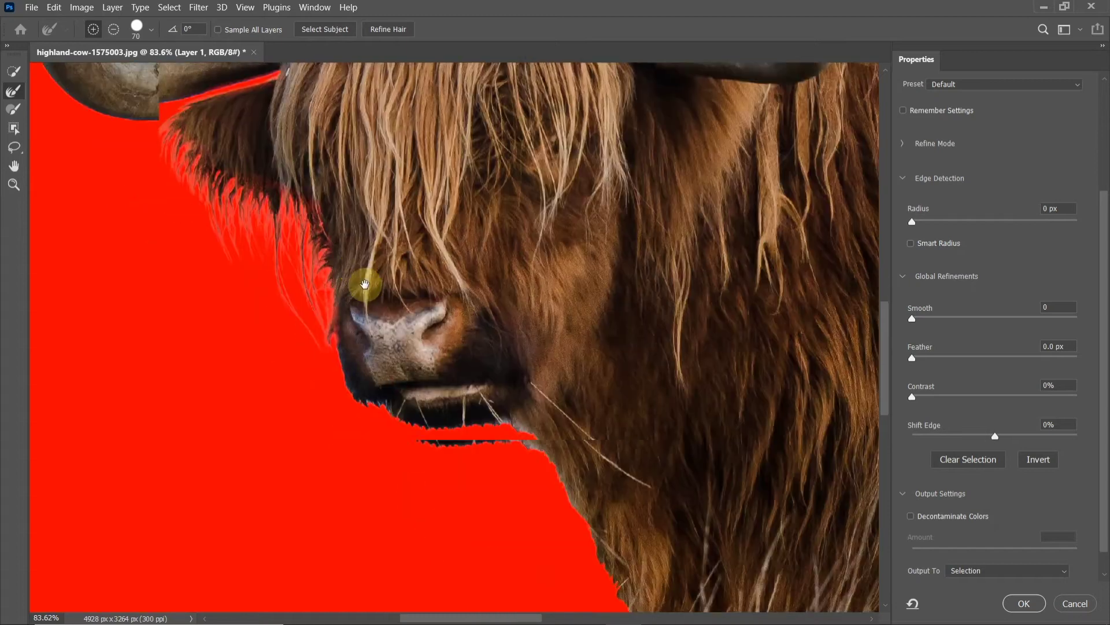
{"action": "mouse_move", "coordinate": [387, 429]}
{"action": "left_mouse_down"}
{"action": "mouse_move", "coordinate": [479, 439]}
{"action": "mouse_move", "coordinate": [530, 463]}
{"action": "mouse_move", "coordinate": [571, 535]}
{"action": "mouse_move", "coordinate": [615, 522]}
{"action": "left_mouse_up"}
{"action": "scroll", "coordinate": [615, 522], "scroll_direction": "down", "scroll_amount": 3}
{"action": "scroll", "coordinate": [426, 323], "scroll_direction": "down", "scroll_amount": 2}
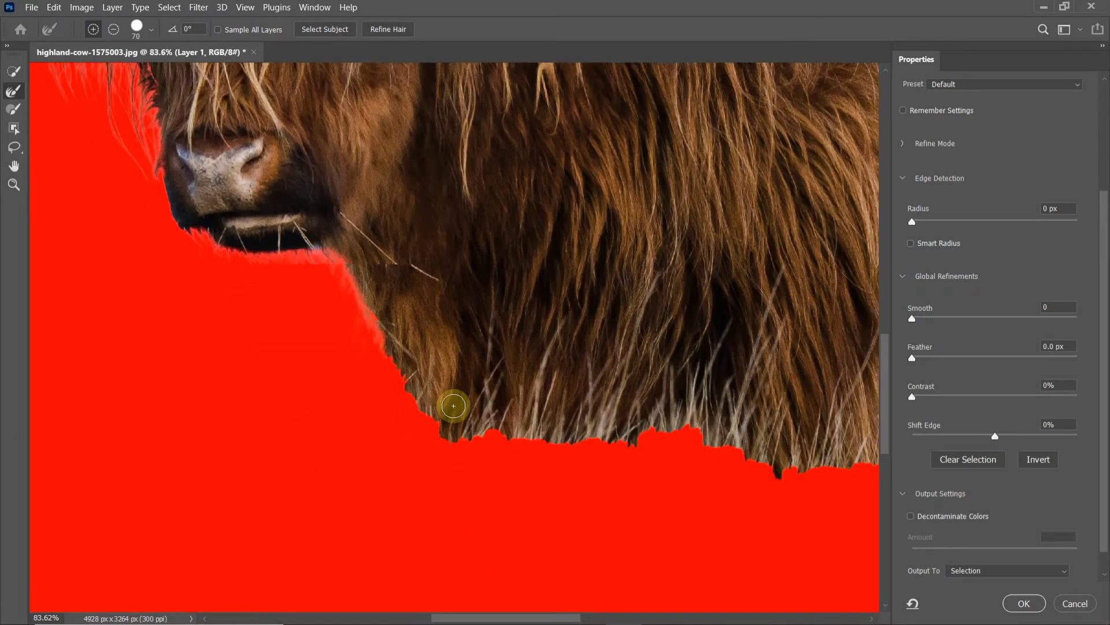
{"action": "scroll", "coordinate": [454, 405], "scroll_direction": "down", "scroll_amount": 3}
{"action": "scroll", "coordinate": [764, 191], "scroll_direction": "up", "scroll_amount": 5}
Refine the back and lower-right fur edges, then apply the selection with OK.
{"action": "mouse_move", "coordinate": [490, 101]}
{"action": "left_mouse_down"}
{"action": "mouse_move", "coordinate": [553, 136]}
{"action": "mouse_move", "coordinate": [611, 208]}
{"action": "mouse_move", "coordinate": [642, 295]}
{"action": "mouse_move", "coordinate": [637, 441]}
{"action": "left_mouse_up"}
{"action": "scroll", "coordinate": [637, 442], "scroll_direction": "down", "scroll_amount": 3}
{"action": "mouse_move", "coordinate": [627, 254]}
{"action": "left_mouse_down"}
{"action": "mouse_move", "coordinate": [585, 401]}
{"action": "mouse_move", "coordinate": [588, 478]}
{"action": "mouse_move", "coordinate": [580, 398]}
{"action": "left_mouse_up"}
{"action": "scroll", "coordinate": [580, 388], "scroll_direction": "down", "scroll_amount": 3}
{"action": "scroll", "coordinate": [578, 375], "scroll_direction": "down", "scroll_amount": 2}
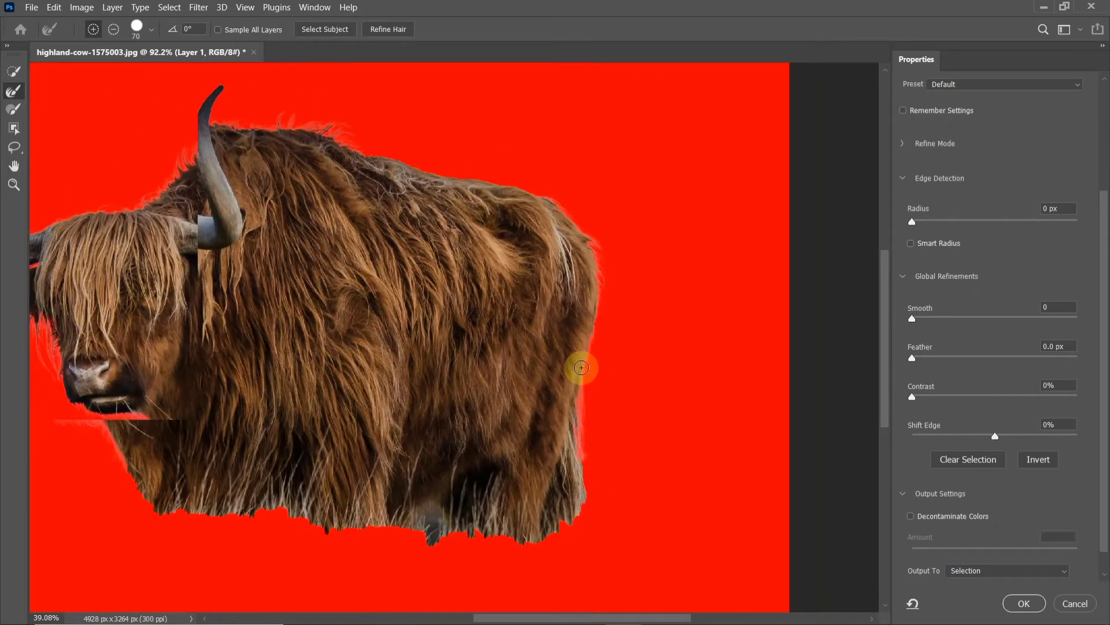
{"action": "scroll", "coordinate": [570, 324], "scroll_direction": "down", "scroll_amount": 3}
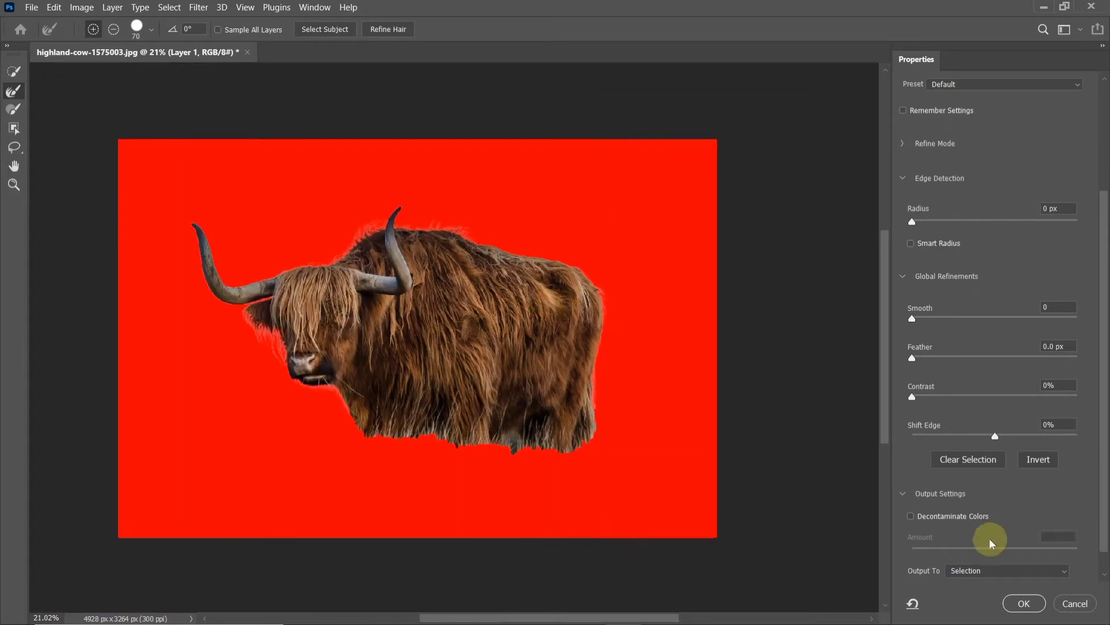
{"action": "left_click", "coordinate": [1025, 603]}
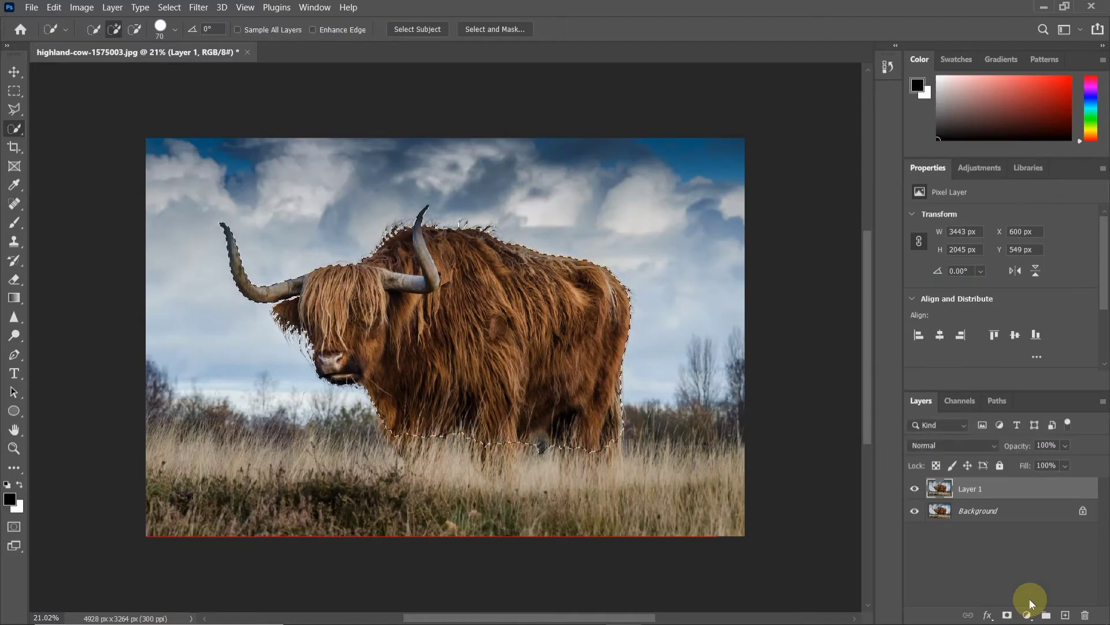
Cut the cow onto Layer 2 with Layer Via Cut and make the Background layer active.
{"action": "right_click", "coordinate": [463, 282]}
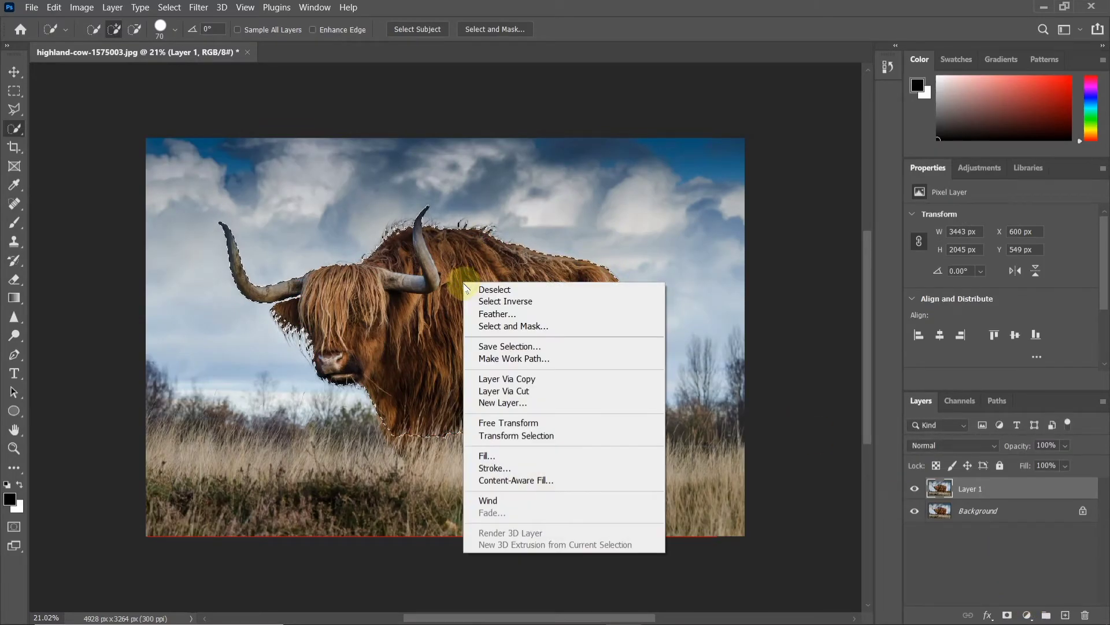
{"action": "left_click", "coordinate": [542, 391]}
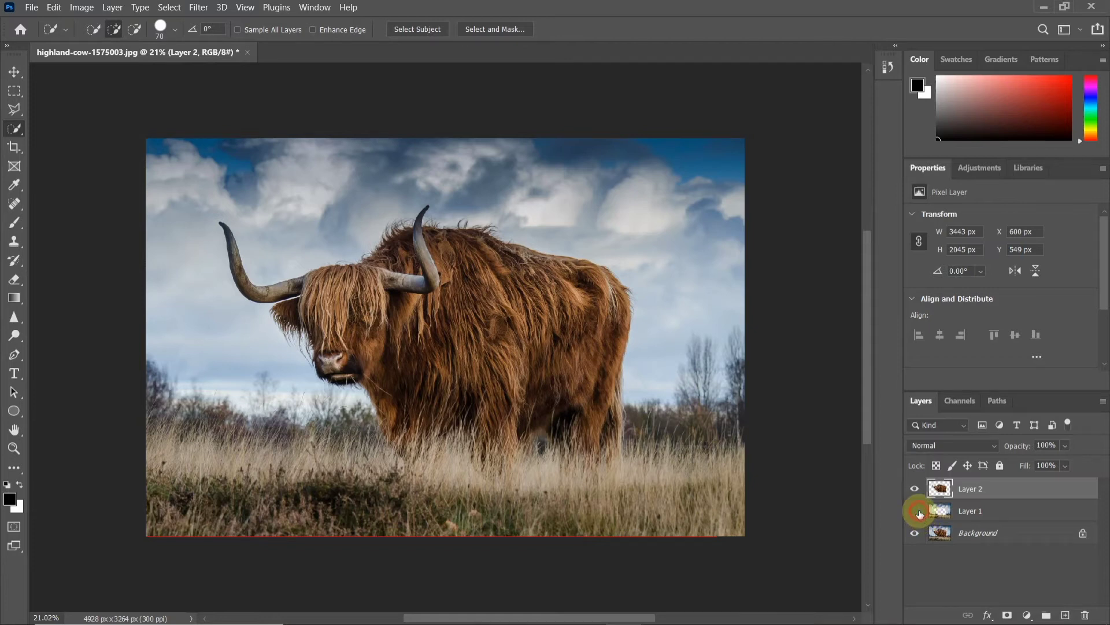
{"action": "left_click", "coordinate": [970, 536]}
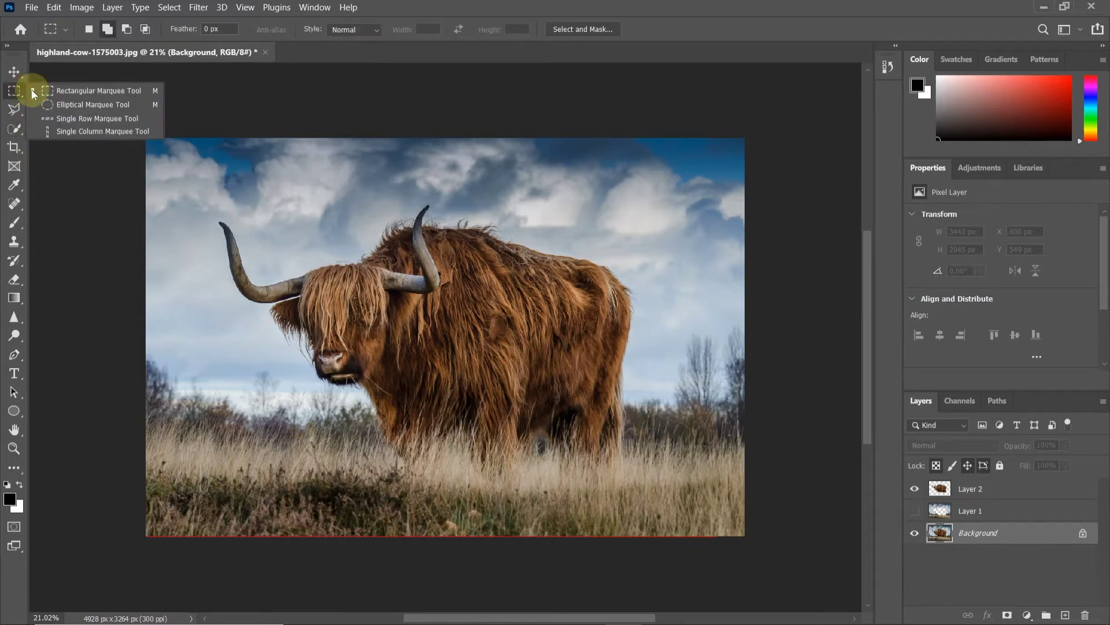
Draw a rectangular marquee over the grass around the cow's legs.
{"action": "left_click", "coordinate": [47, 89]}
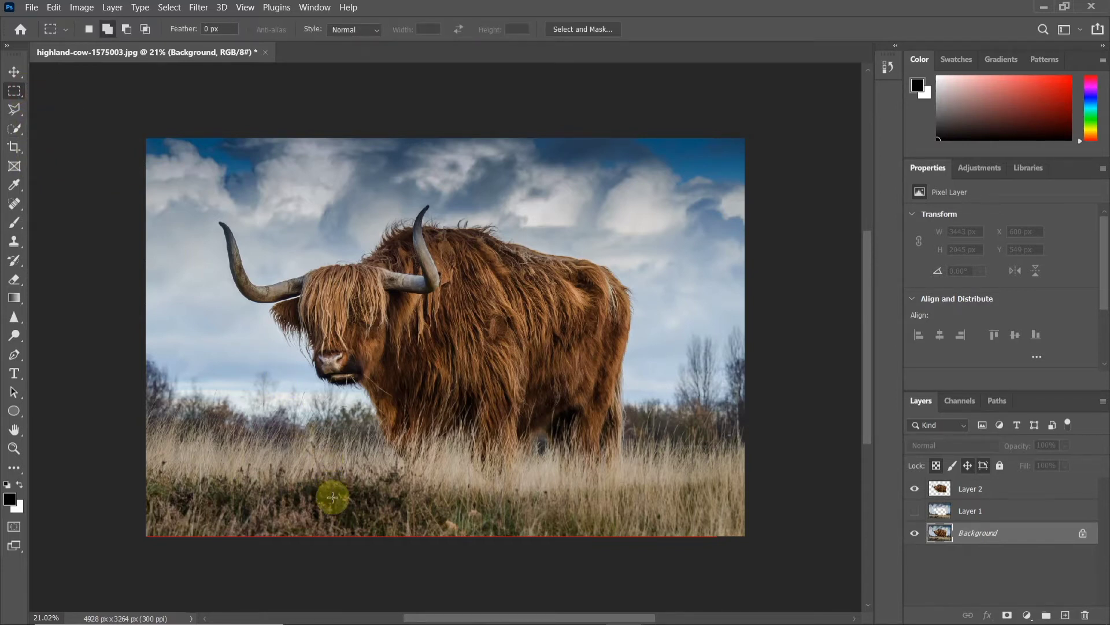
{"action": "left_click_drag", "start_coordinate": [674, 517], "coordinate": [295, 385]}
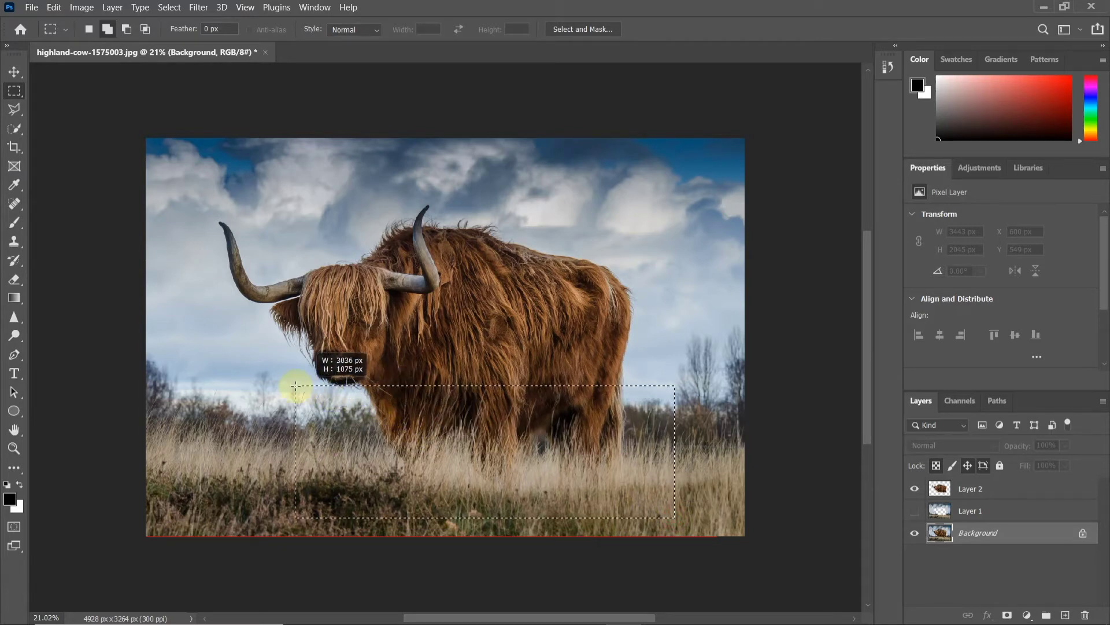
{"action": "left_click_drag", "start_coordinate": [295, 385], "coordinate": [298, 392]}
{"action": "scroll", "coordinate": [352, 410], "scroll_direction": "up", "scroll_amount": 2}
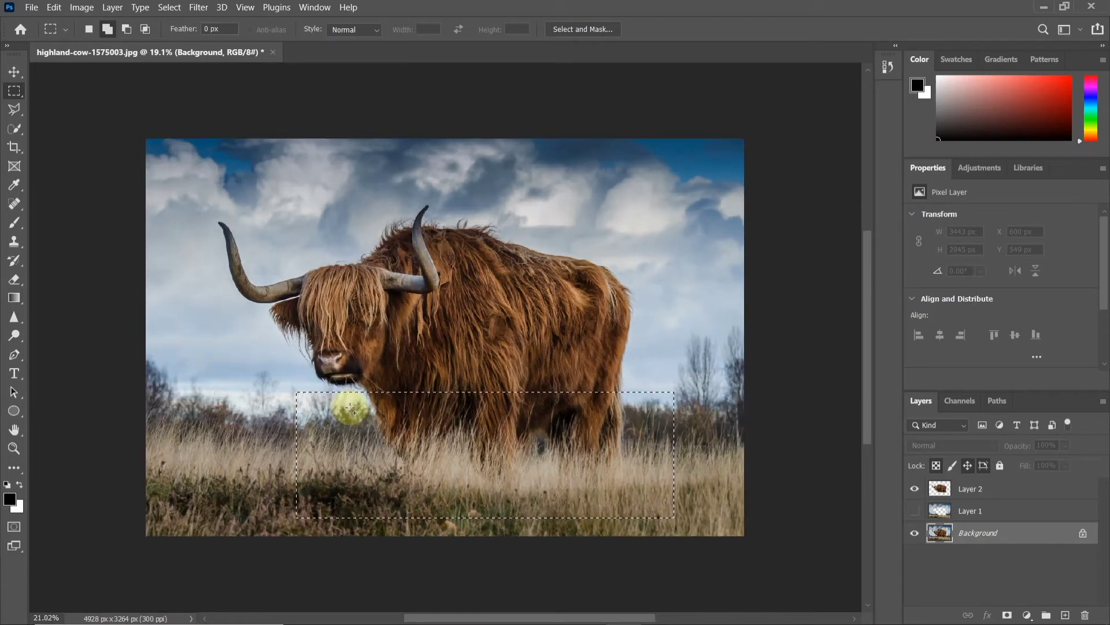
{"action": "right_click", "coordinate": [393, 431]}
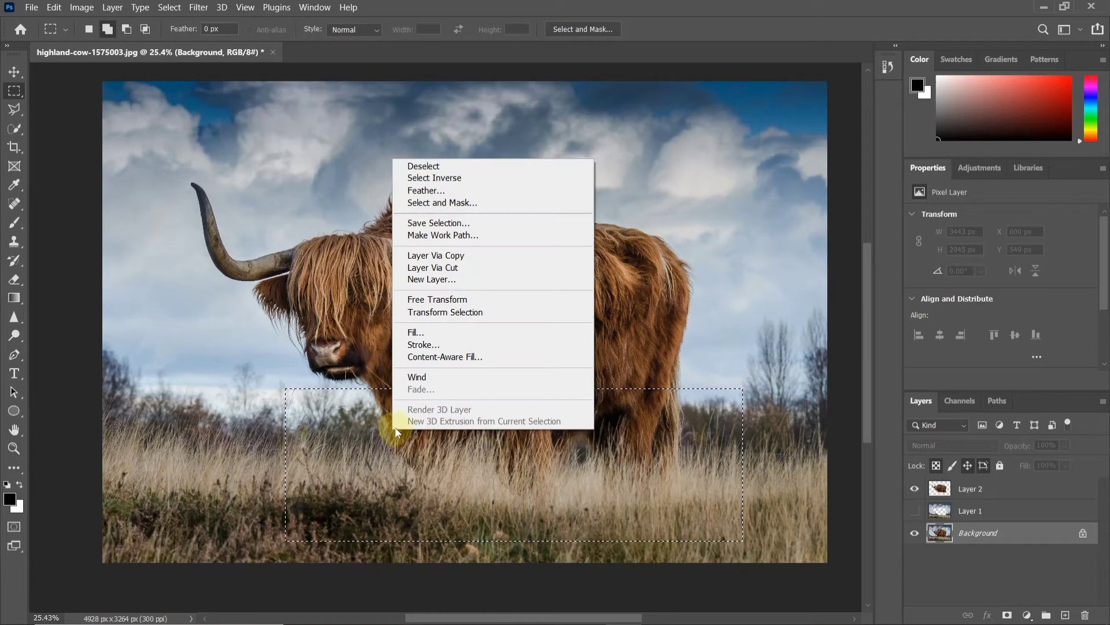
Transform the grass selection in Perspective mode, pulling the top corners inward into a trapezoid.
{"action": "left_click", "coordinate": [463, 313]}
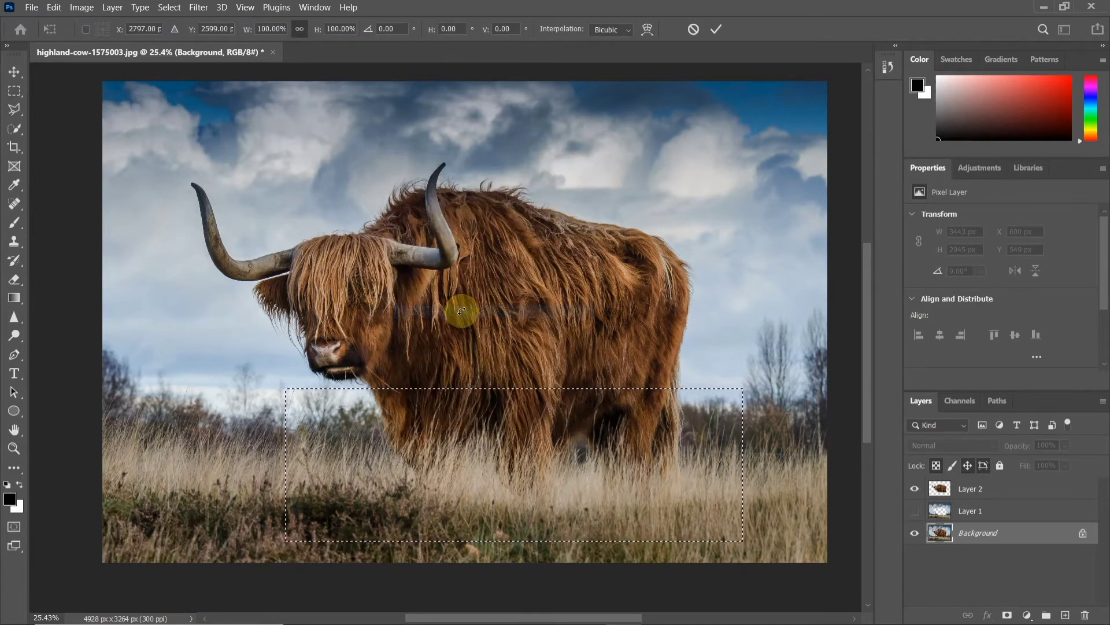
{"action": "right_click", "coordinate": [459, 442]}
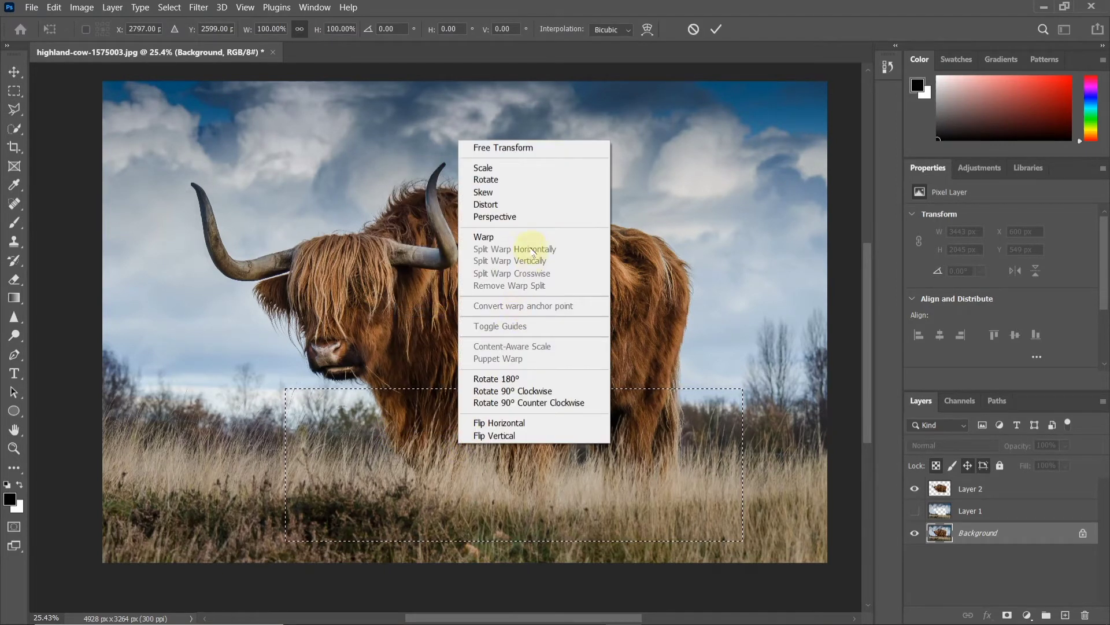
{"action": "left_click", "coordinate": [518, 219]}
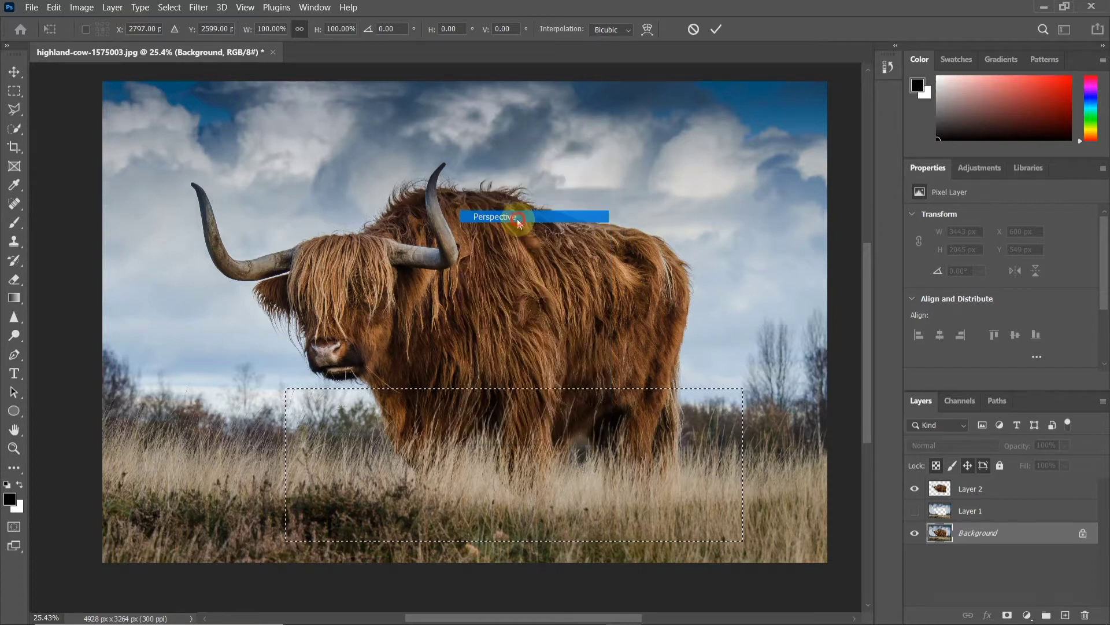
{"action": "scroll", "coordinate": [511, 382], "scroll_direction": "down", "scroll_amount": 1}
{"action": "left_click_drag", "start_coordinate": [306, 388], "coordinate": [419, 392]}
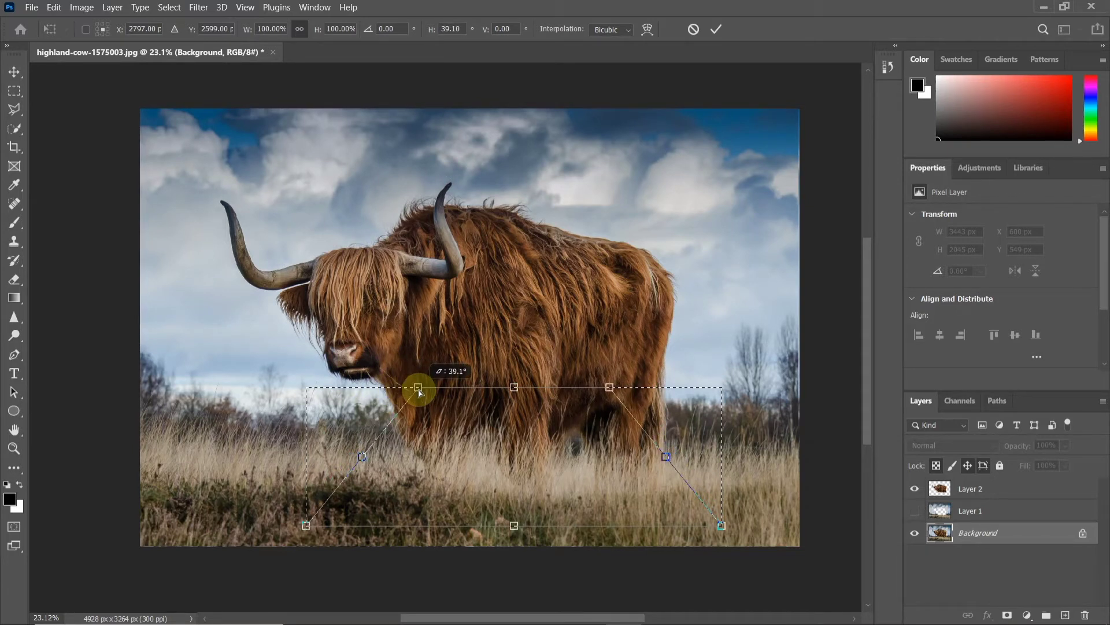
{"action": "scroll", "coordinate": [428, 425], "scroll_direction": "down", "scroll_amount": 1}
{"action": "scroll", "coordinate": [428, 424], "scroll_direction": "up", "scroll_amount": 1}
Warp the selection's bottom edge into a curve and commit the transform.
{"action": "right_click", "coordinate": [431, 429]}
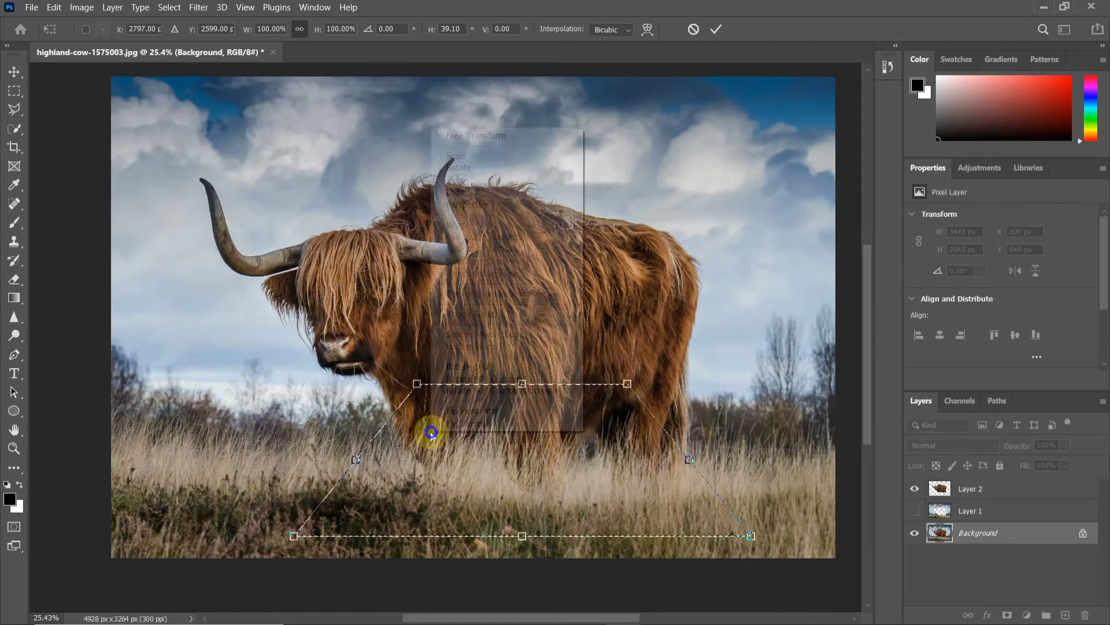
{"action": "left_click", "coordinate": [457, 225]}
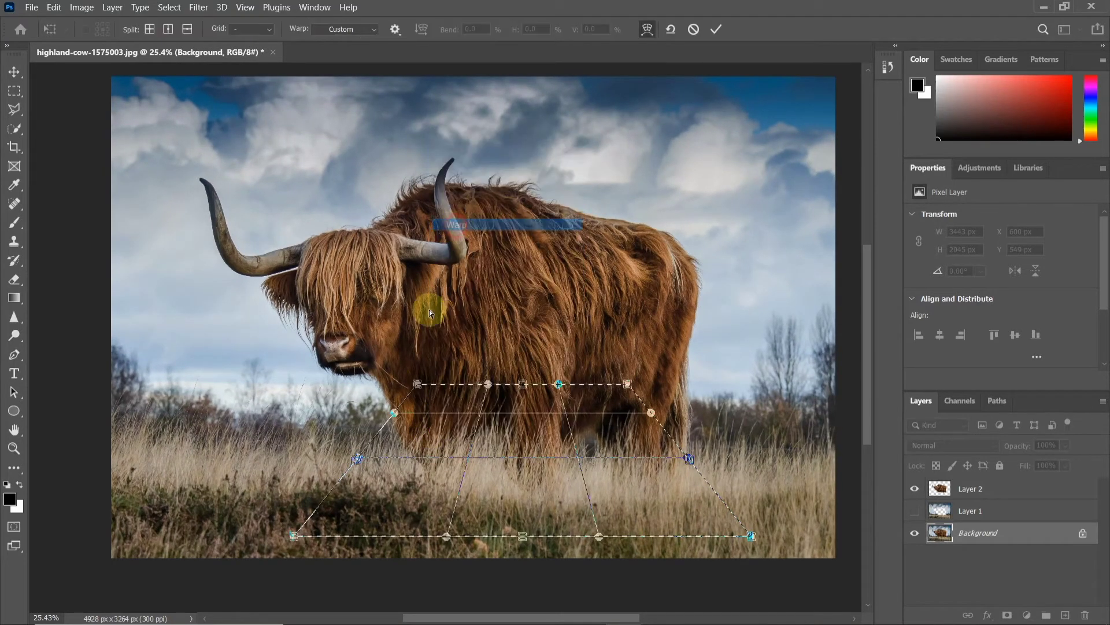
{"action": "scroll", "coordinate": [399, 359], "scroll_direction": "down", "scroll_amount": 1}
{"action": "mouse_move", "coordinate": [304, 520]}
{"action": "left_mouse_down"}
{"action": "mouse_move", "coordinate": [273, 454]}
{"action": "mouse_move", "coordinate": [260, 449]}
{"action": "left_mouse_up"}
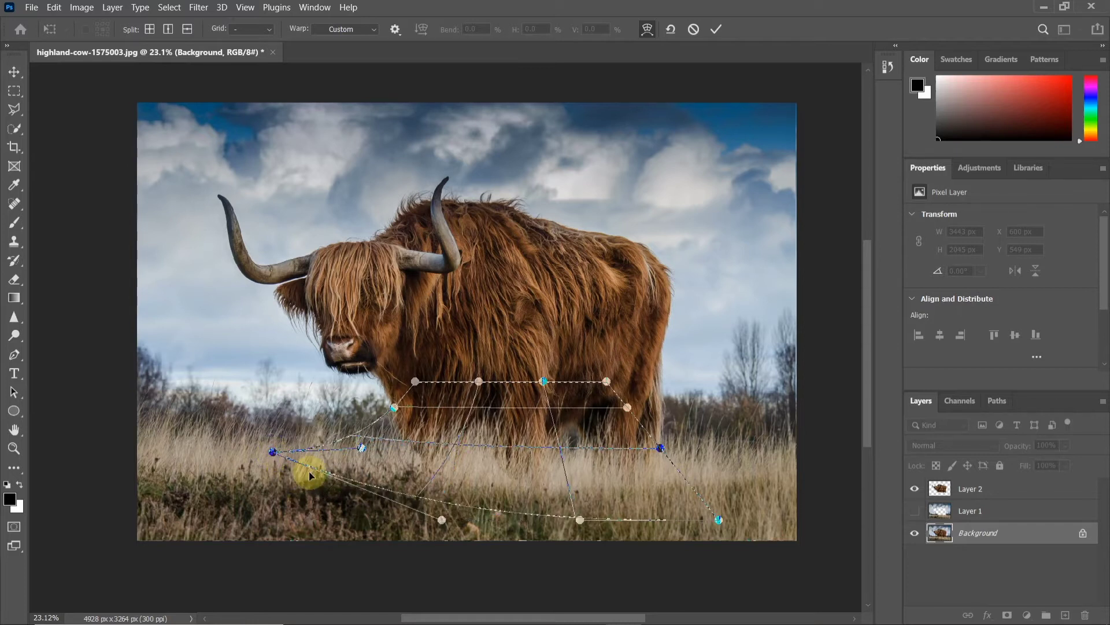
{"action": "scroll", "coordinate": [491, 497], "scroll_direction": "up", "scroll_amount": 1}
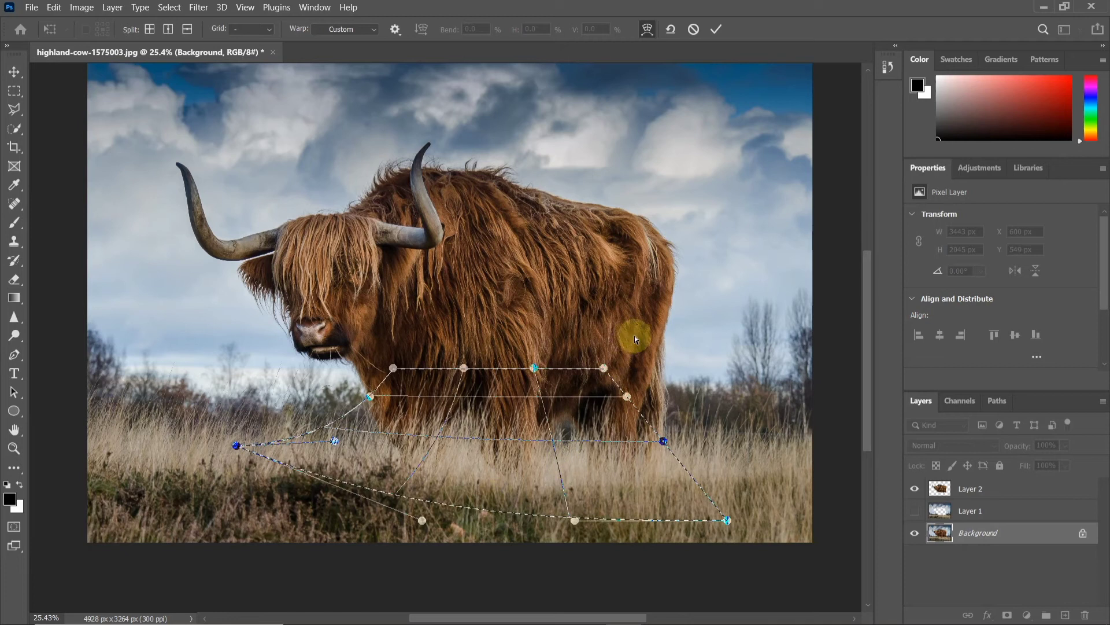
{"action": "left_click", "coordinate": [717, 29]}
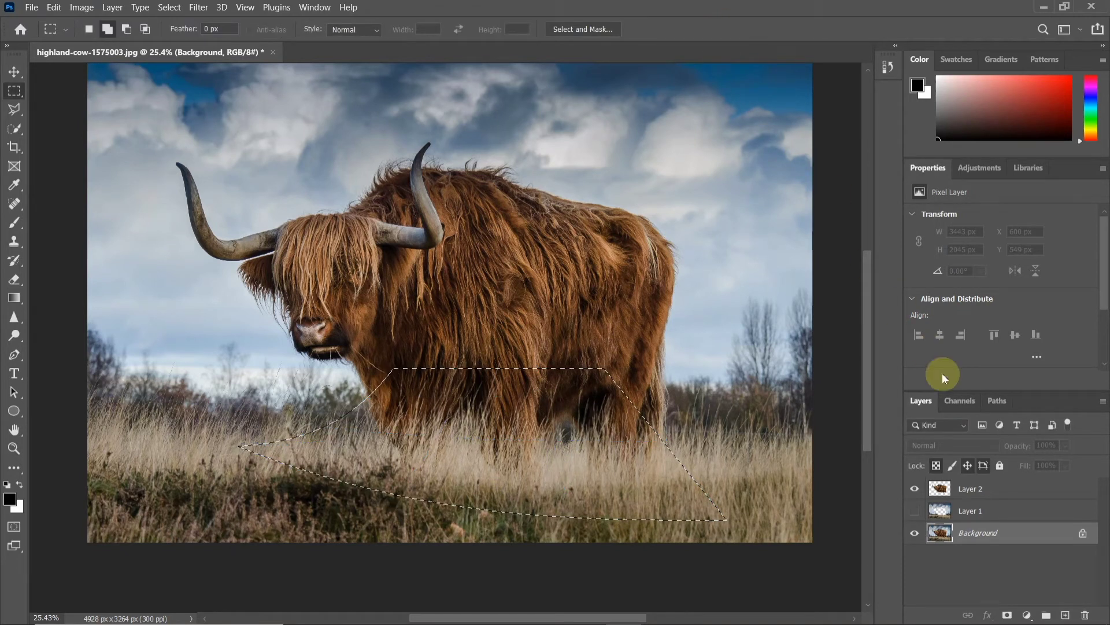
Add a layer mask so only the warped grass wedge stays visible.
{"action": "left_click", "coordinate": [1008, 616]}
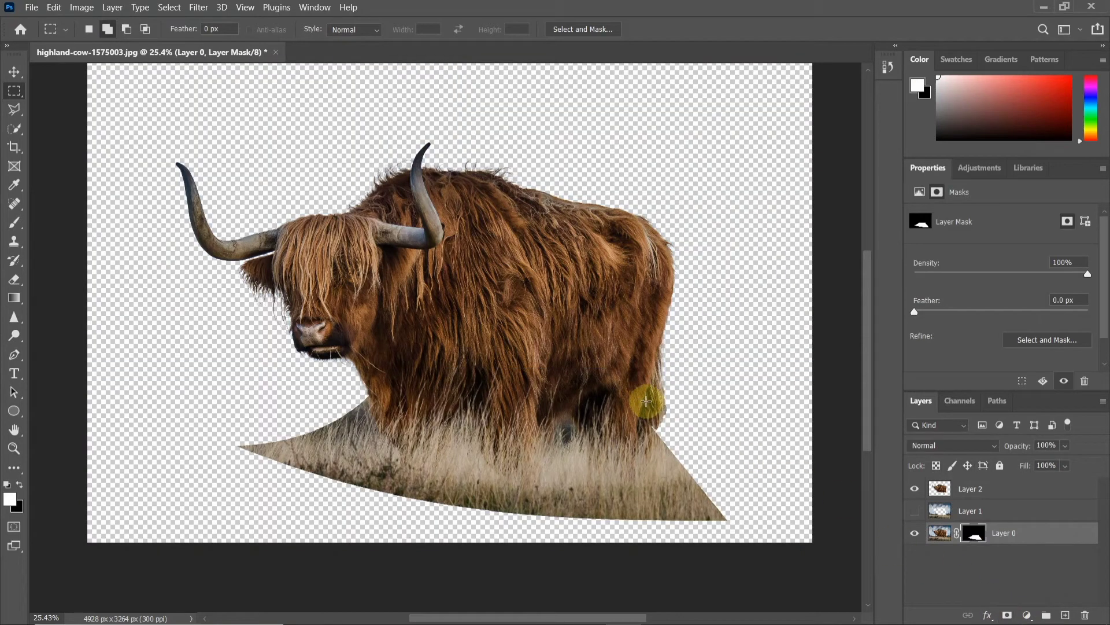
{"action": "scroll", "coordinate": [646, 401], "scroll_direction": "down", "scroll_amount": 1}
{"action": "scroll", "coordinate": [646, 401], "scroll_direction": "up", "scroll_amount": 1}
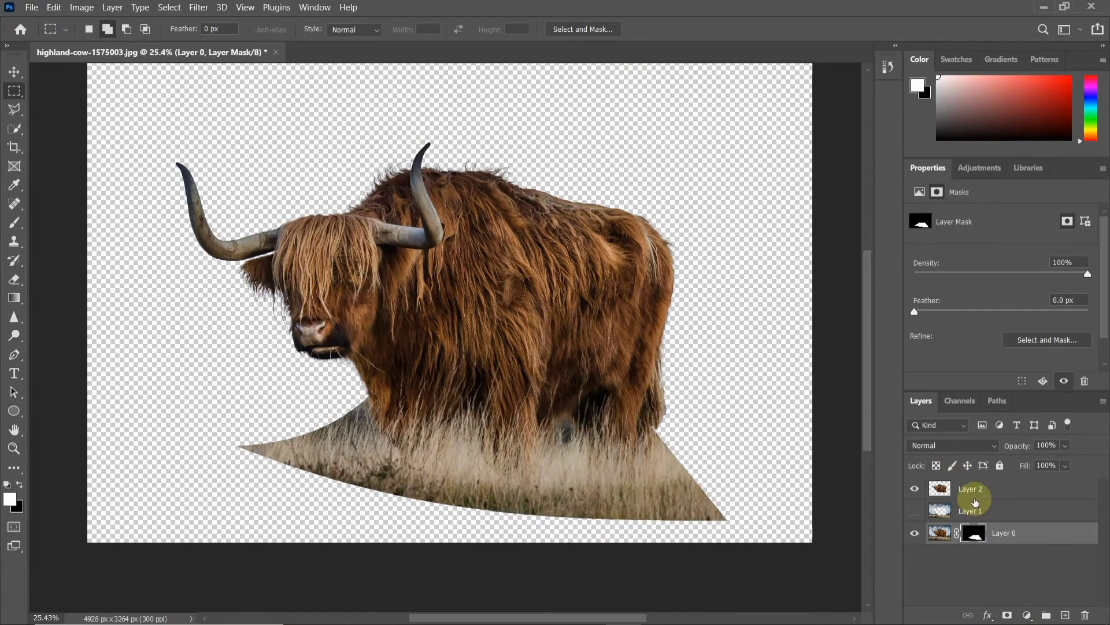
Create a new empty layer and move it beneath Layer 0.
{"action": "left_click", "coordinate": [976, 533]}
{"action": "left_click", "coordinate": [987, 617]}
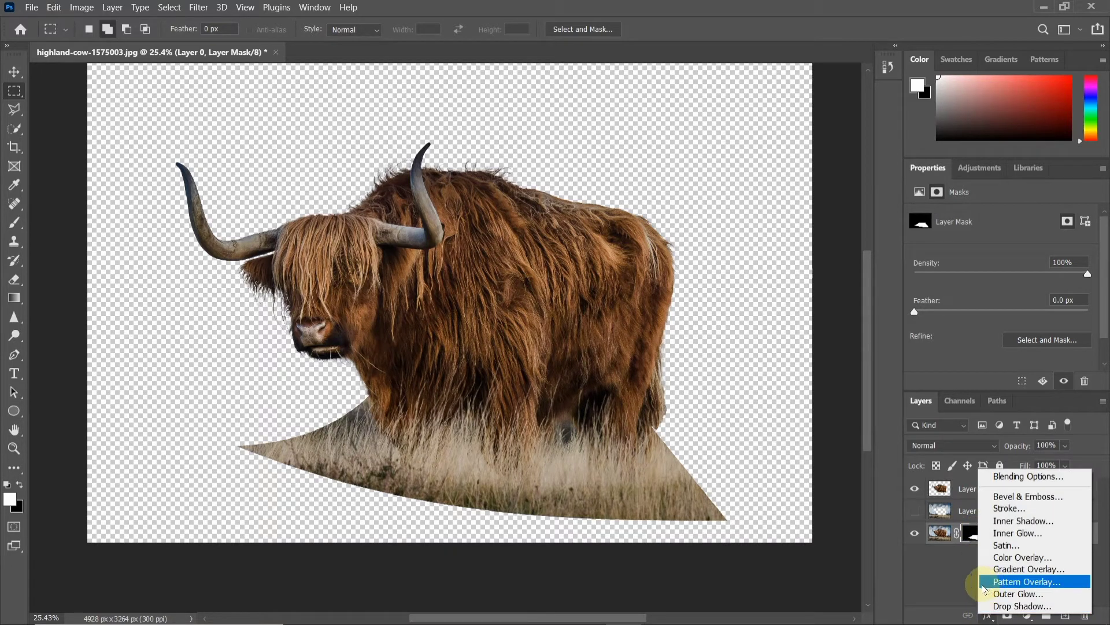
{"action": "left_click", "coordinate": [924, 578]}
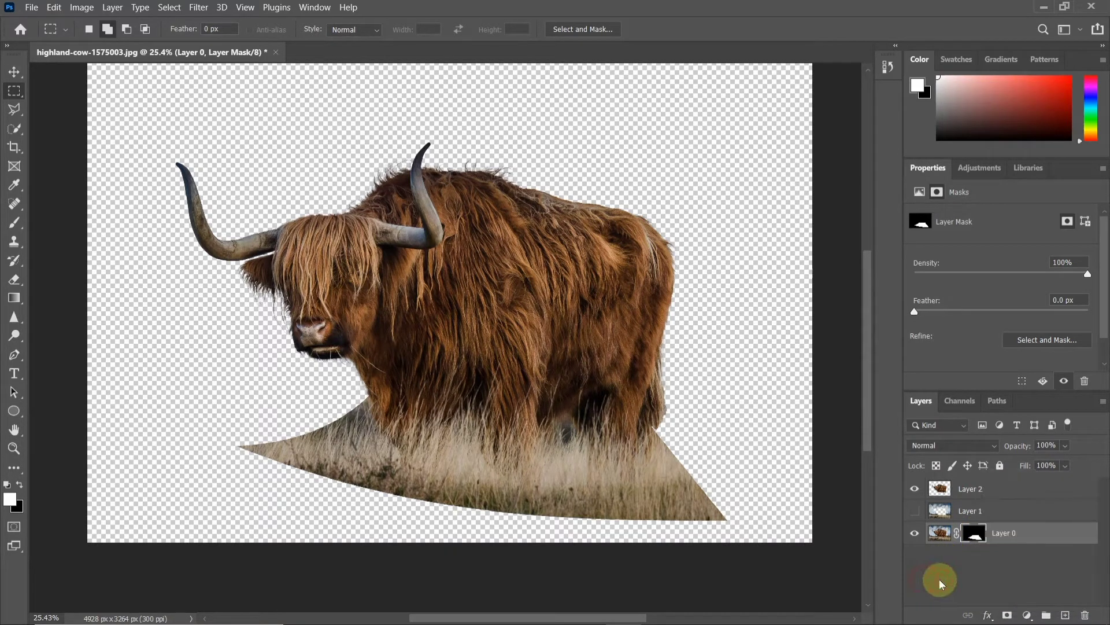
{"action": "left_click", "coordinate": [1063, 611]}
{"action": "left_click_drag", "start_coordinate": [986, 530], "coordinate": [988, 564]}
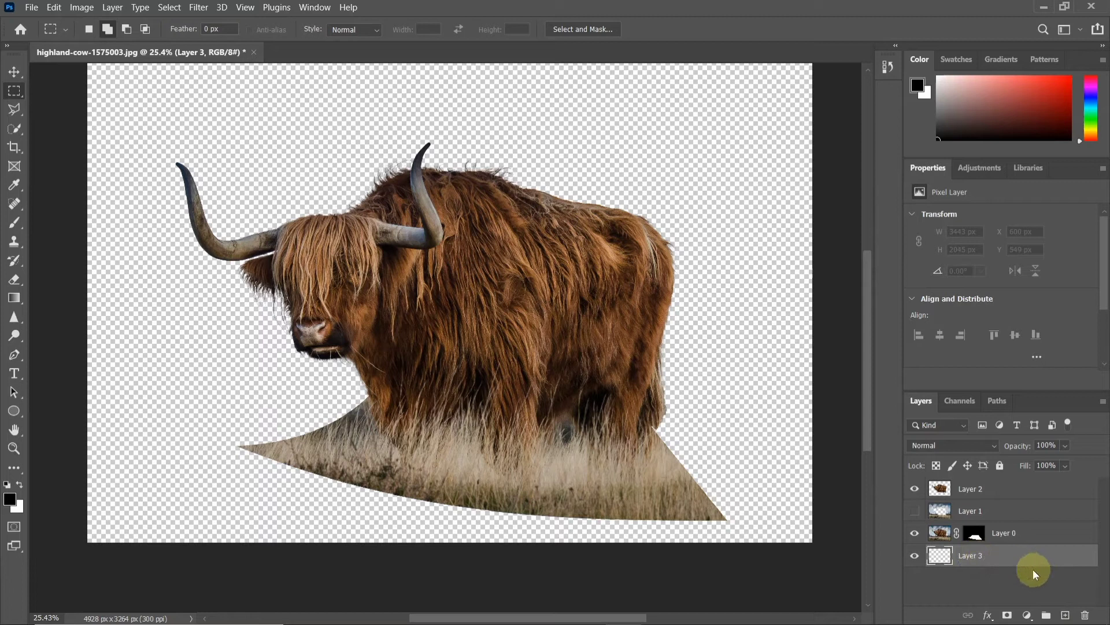
Add a Solid Color fill layer set to dark gray #555555.
{"action": "left_click", "coordinate": [1030, 613]}
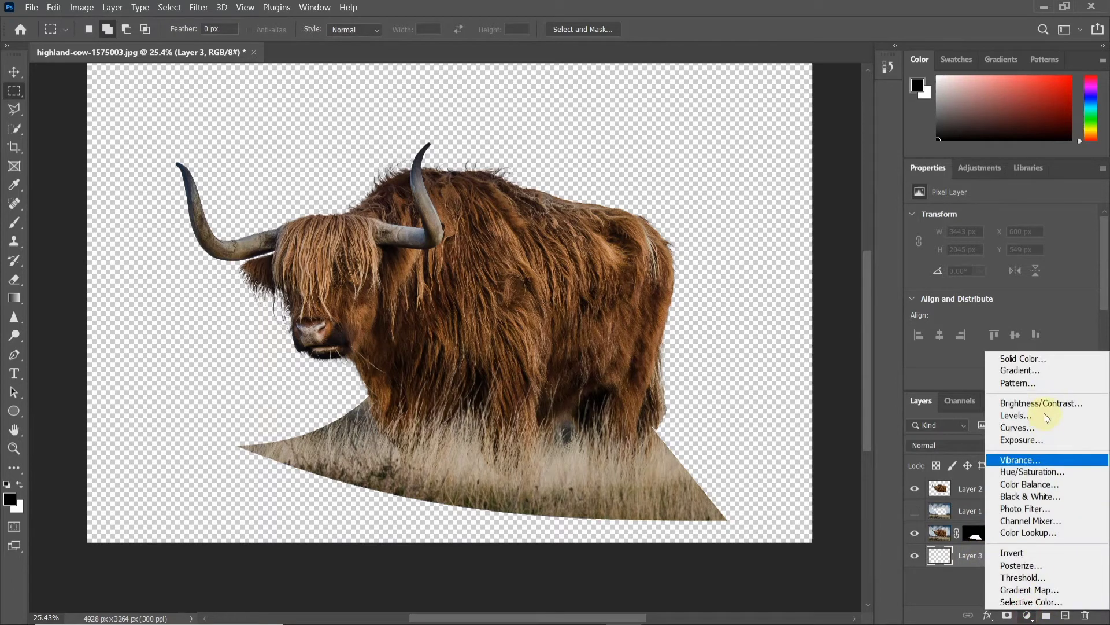
{"action": "left_click", "coordinate": [1035, 359]}
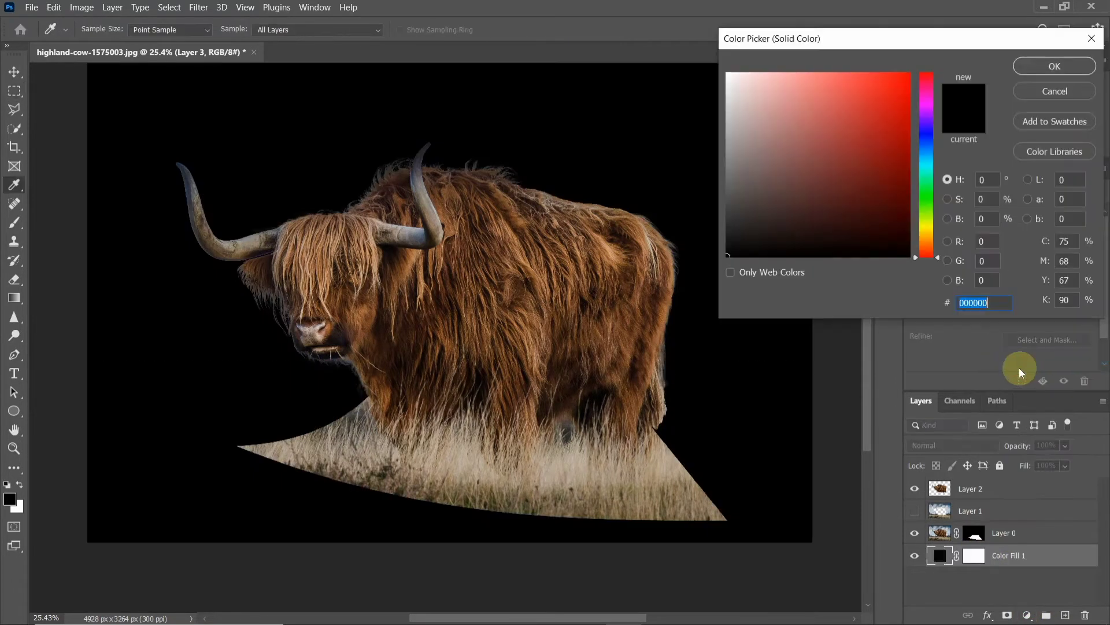
{"action": "mouse_move", "coordinate": [796, 163]}
{"action": "left_mouse_down"}
{"action": "mouse_move", "coordinate": [676, 227]}
{"action": "mouse_move", "coordinate": [666, 194]}
{"action": "left_mouse_up"}
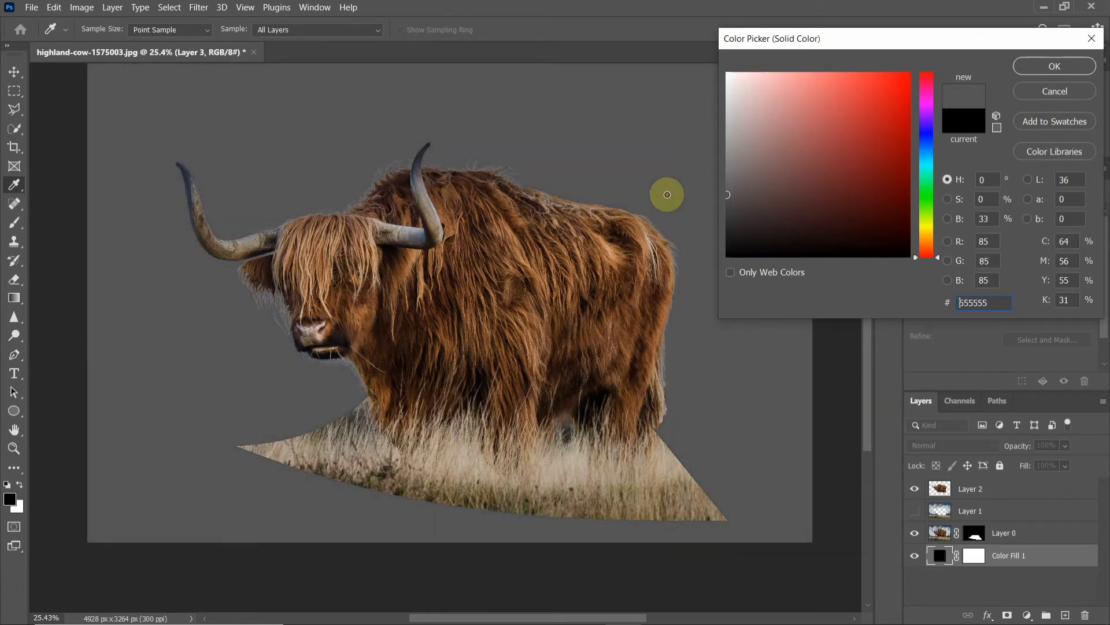
{"action": "left_click", "coordinate": [1050, 66]}
Scale Layers 2, 1 and 0 together to about 58% and centre them on the canvas.
{"action": "left_click", "coordinate": [964, 490]}
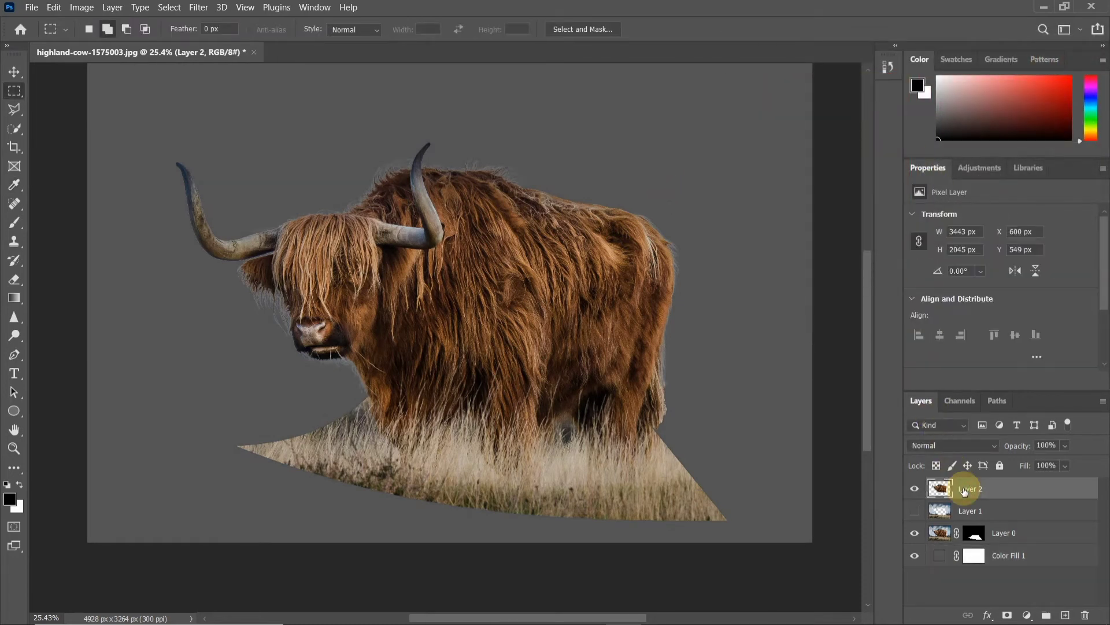
{"action": "left_click", "coordinate": [998, 532], "text": "shift"}
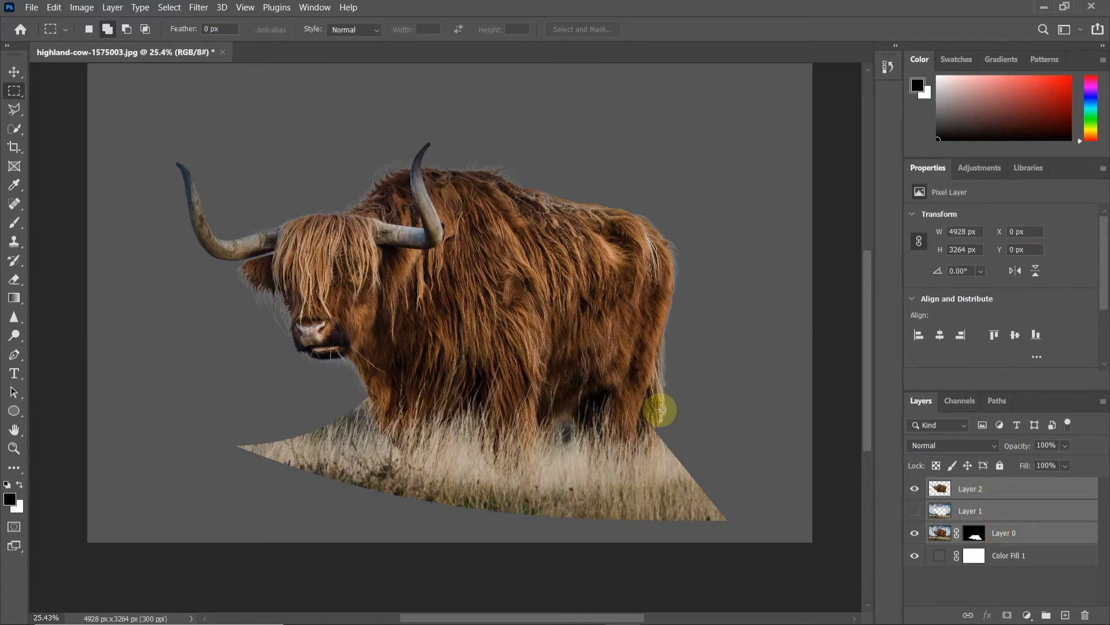
{"action": "scroll", "coordinate": [665, 405], "scroll_direction": "down", "scroll_amount": 1}
{"action": "left_click", "coordinate": [13, 71]}
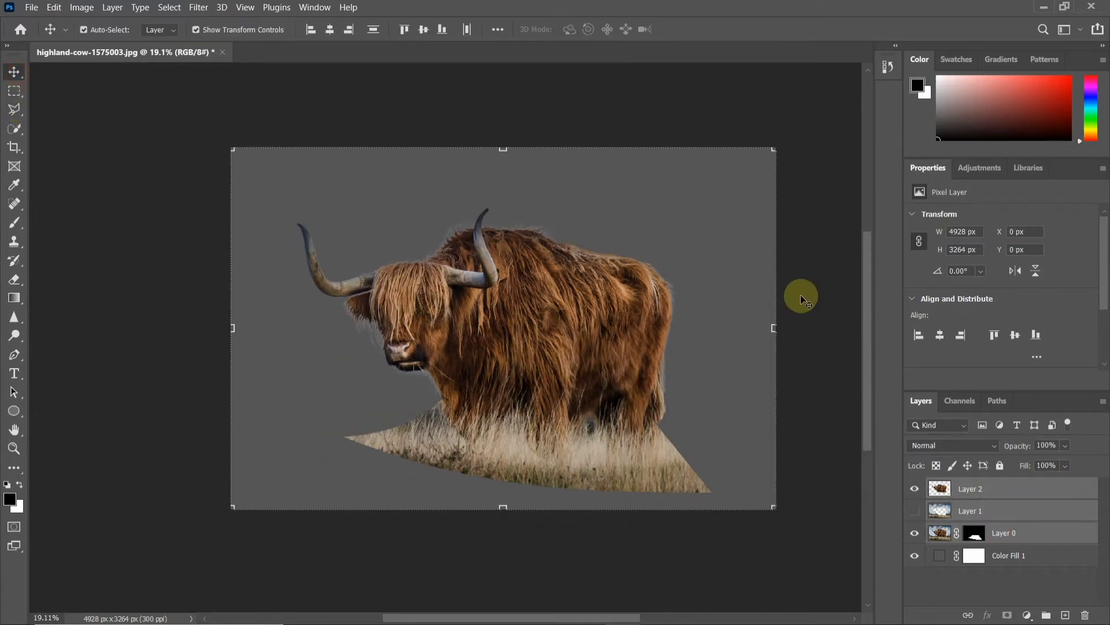
{"action": "left_click_drag", "start_coordinate": [775, 328], "coordinate": [544, 329]}
{"action": "left_click_drag", "start_coordinate": [414, 332], "coordinate": [530, 322]}
{"action": "left_click", "coordinate": [716, 33]}
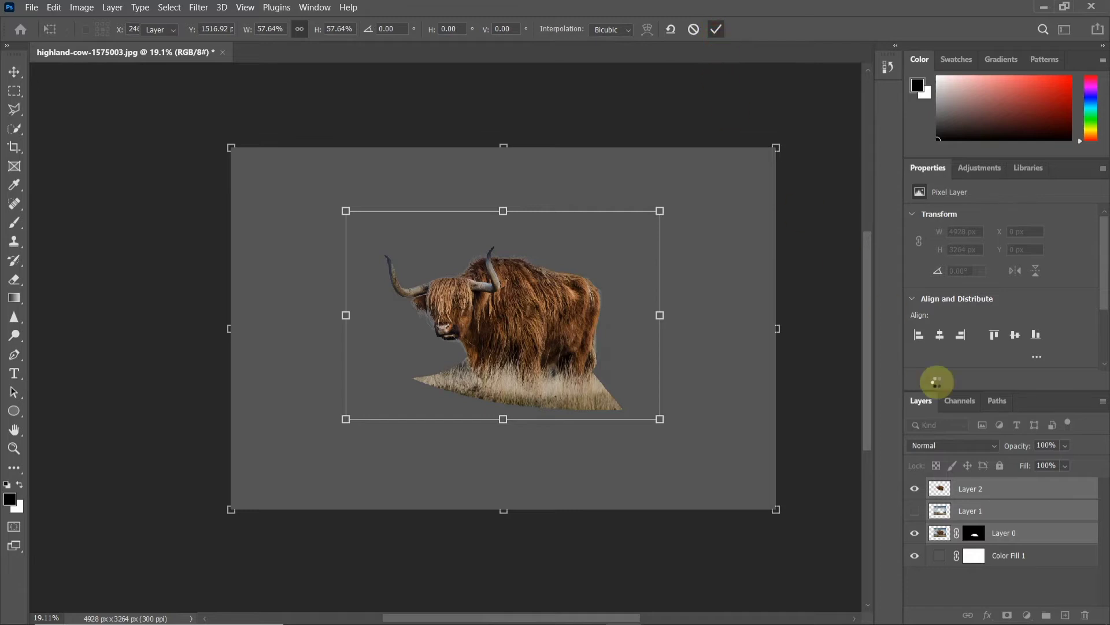
{"action": "left_click", "coordinate": [976, 537]}
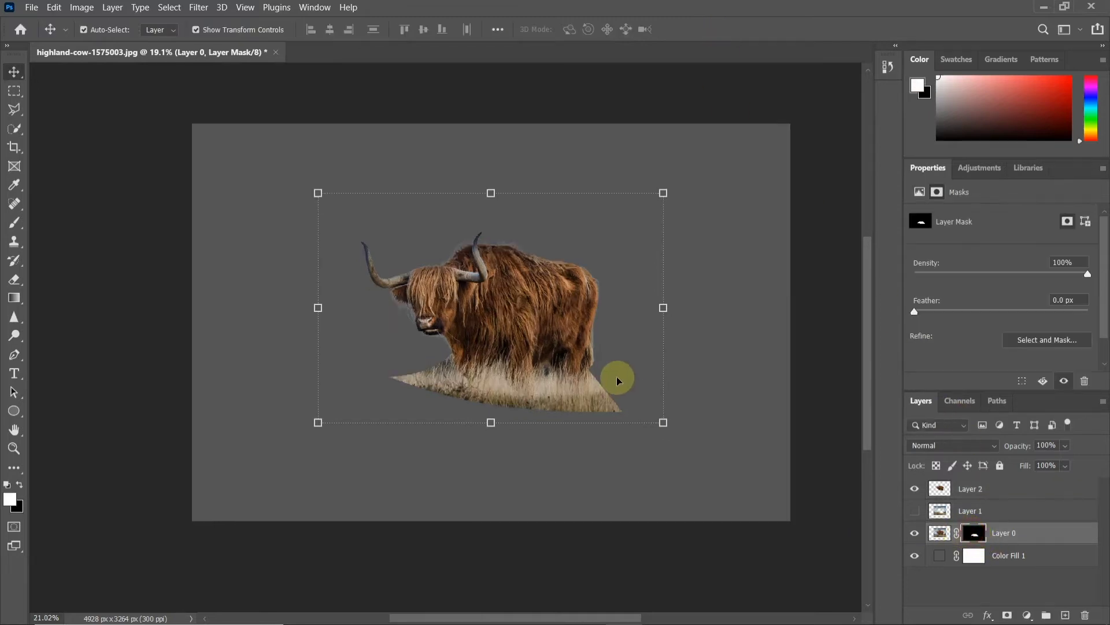
{"action": "scroll", "coordinate": [615, 377], "scroll_direction": "up", "scroll_amount": 3}
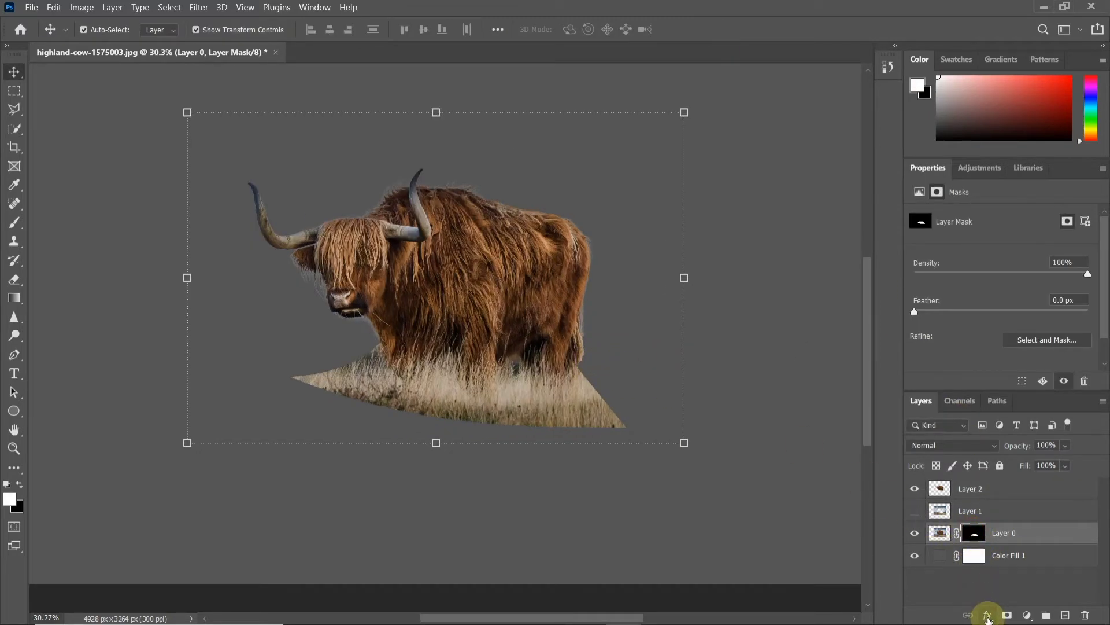
Add a Stroke layer style to Layer 0 with white colour and Normal blending.
{"action": "left_click", "coordinate": [988, 617]}
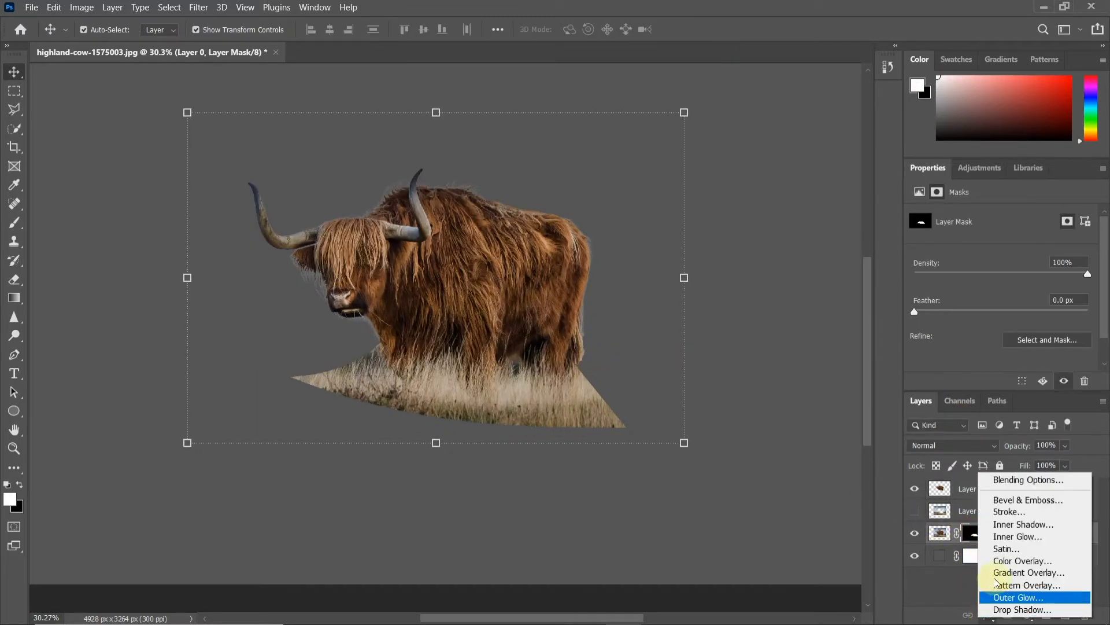
{"action": "left_click", "coordinate": [1037, 513]}
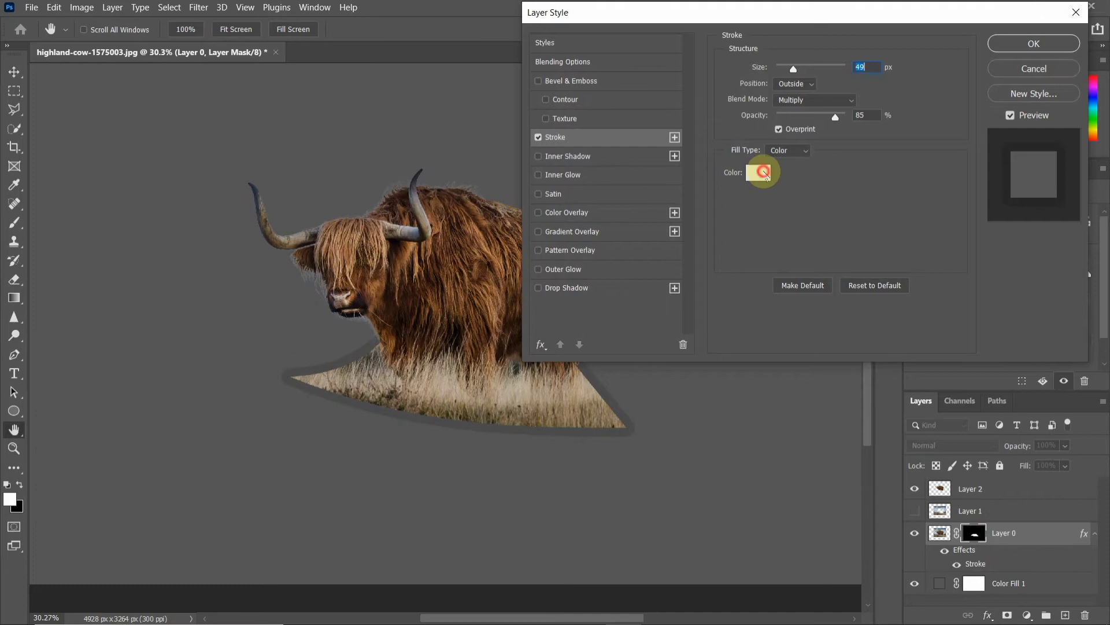
{"action": "left_click", "coordinate": [762, 172]}
{"action": "left_click_drag", "start_coordinate": [727, 92], "coordinate": [725, 84]}
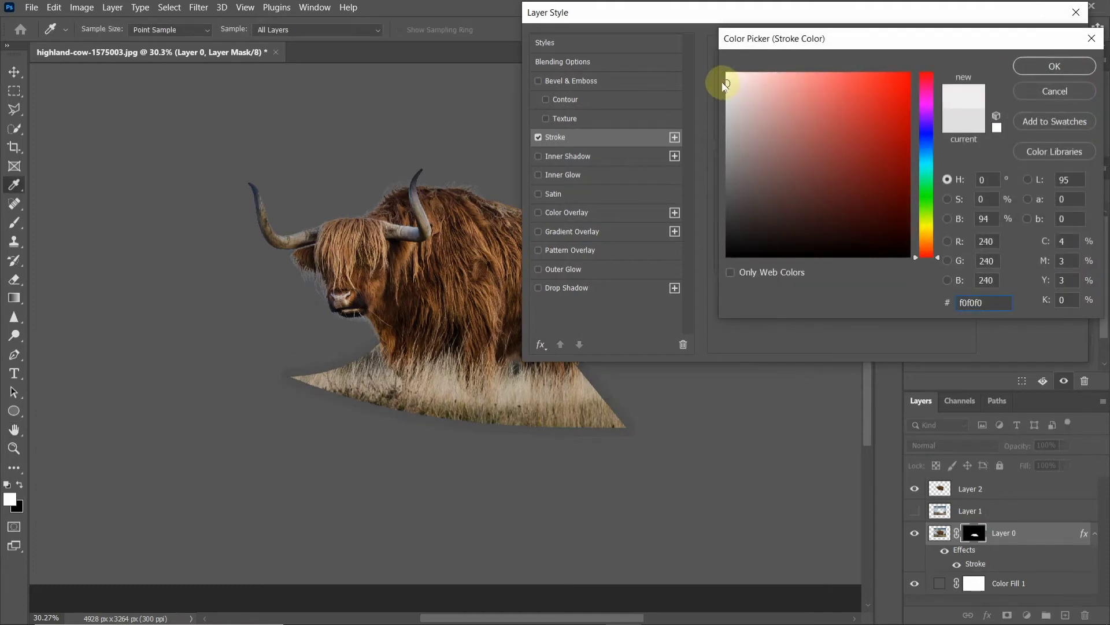
{"action": "left_click", "coordinate": [1056, 67]}
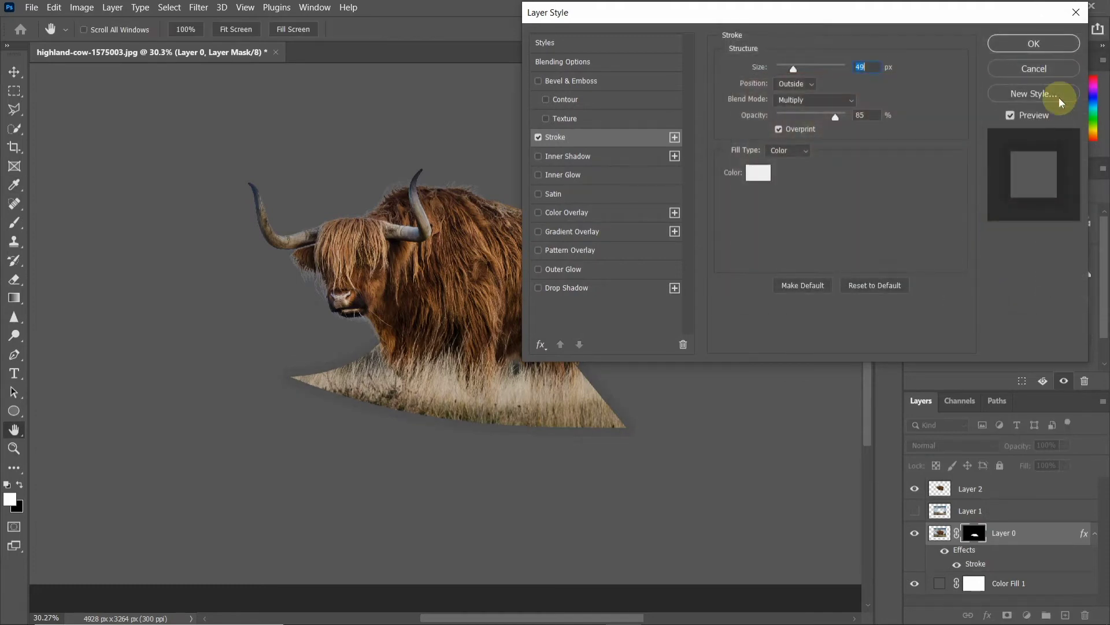
{"action": "left_click", "coordinate": [807, 103]}
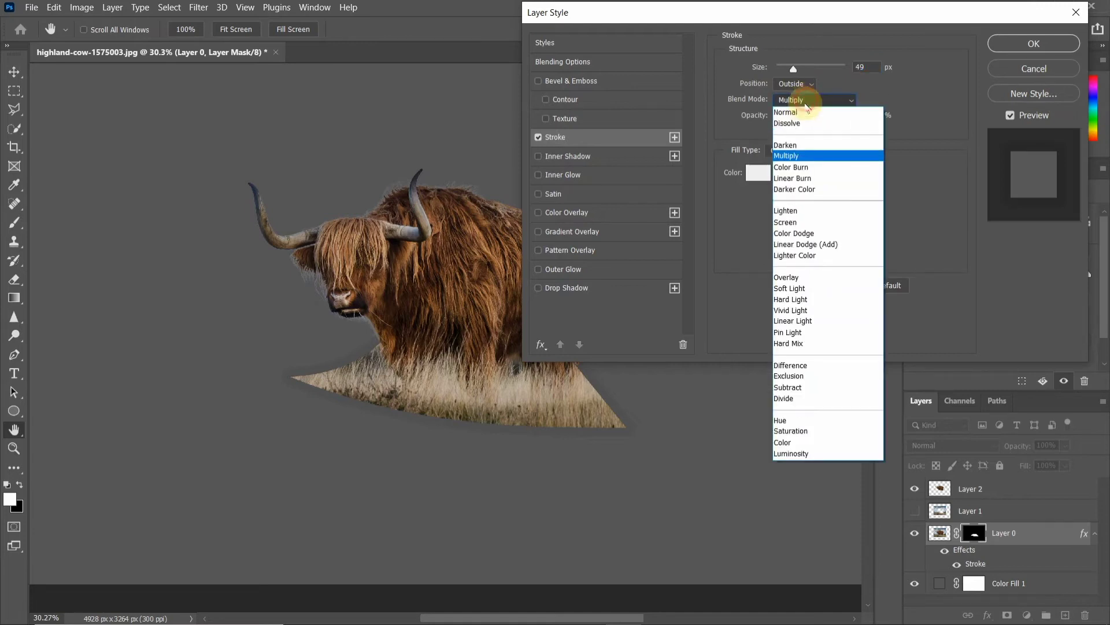
{"action": "left_click", "coordinate": [801, 110]}
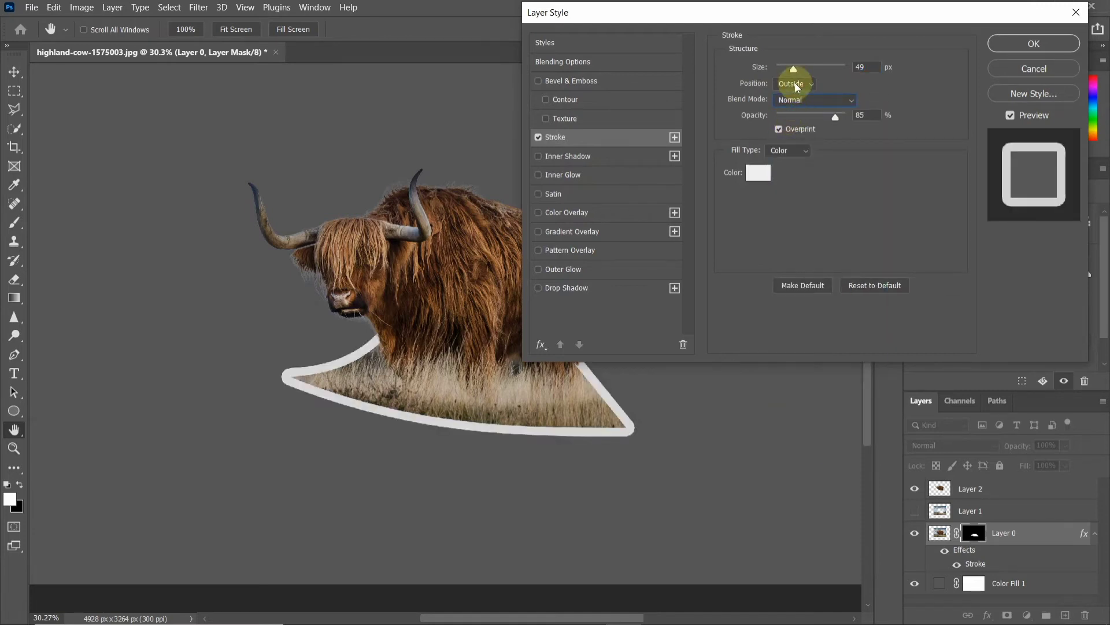
Set the stroke size to 15 px and apply the layer style.
{"action": "left_click_drag", "start_coordinate": [794, 70], "coordinate": [783, 71]}
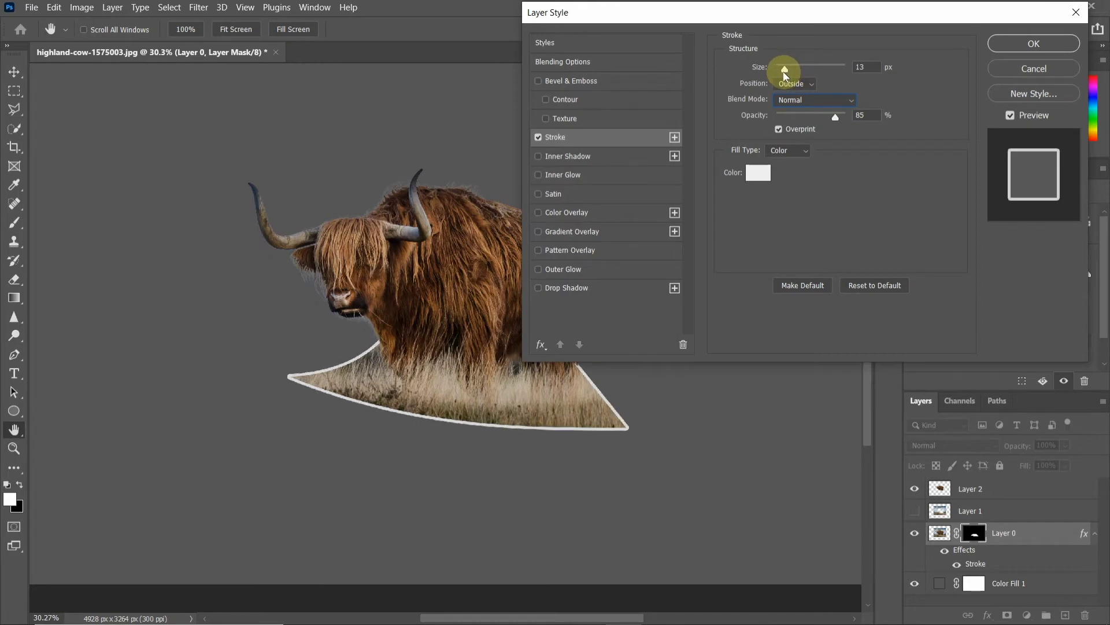
{"action": "double_click", "coordinate": [862, 67]}
{"action": "left_click", "coordinate": [871, 68]}
{"action": "type", "text": "12"}
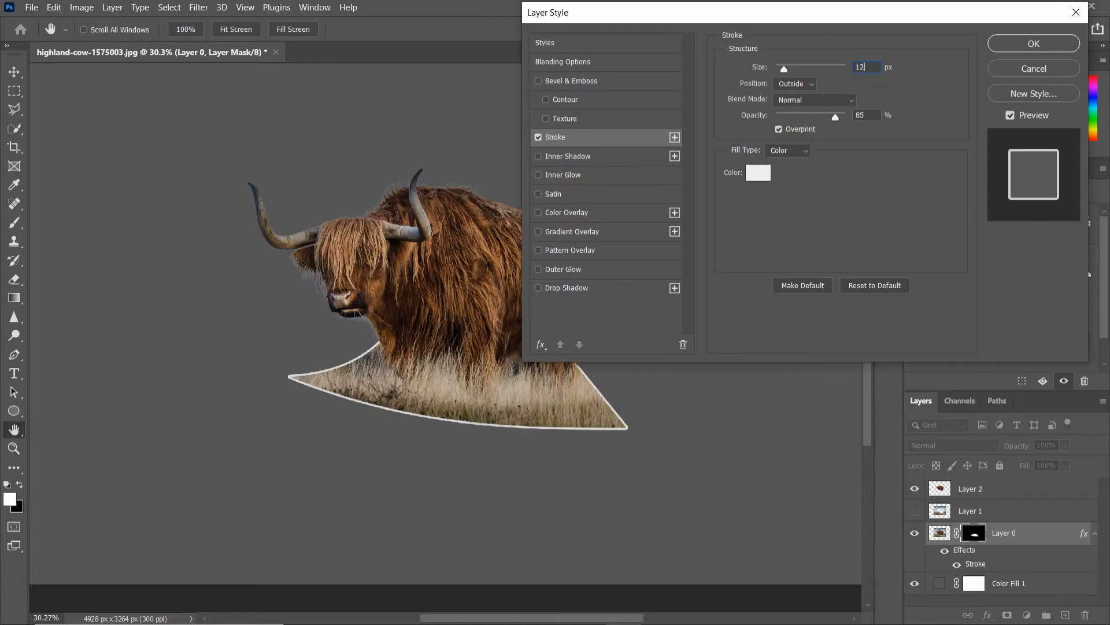
{"action": "key", "text": "BackSpace"}
{"action": "key", "text": "BackSpace"}
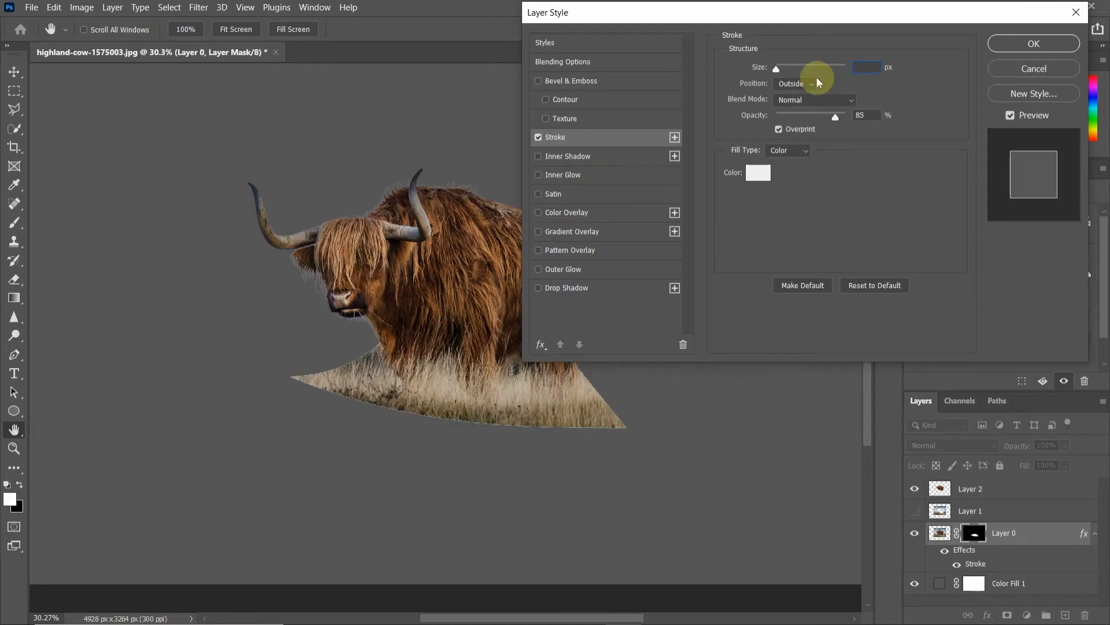
{"action": "type", "text": "15"}
{"action": "key", "text": "Return"}
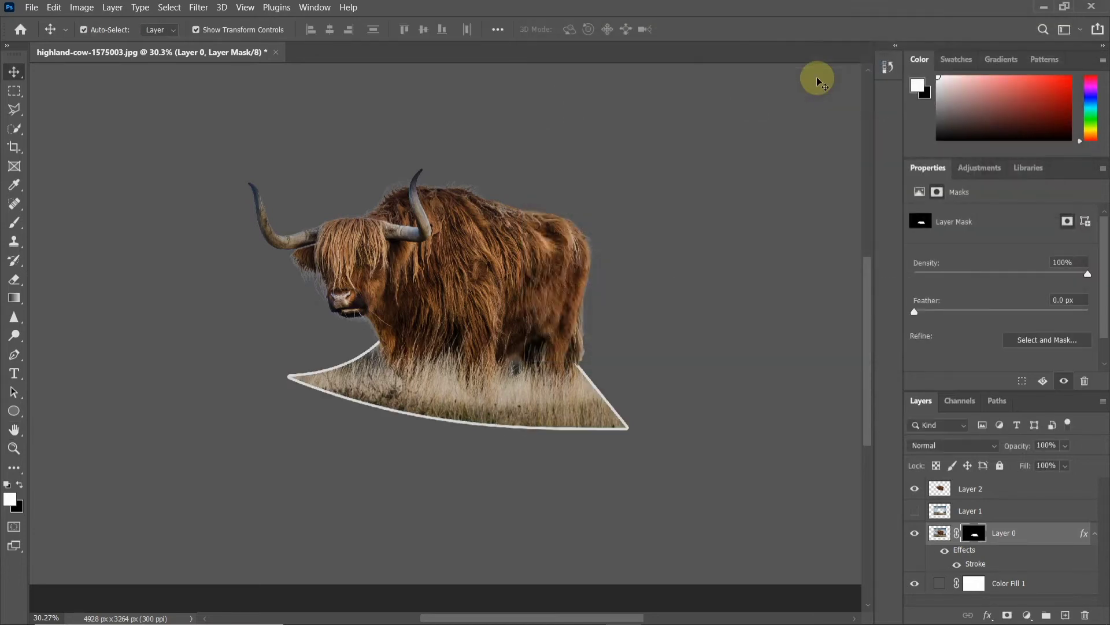
Delete the hidden Layer 1 from the layer stack.
{"action": "scroll", "coordinate": [441, 377], "scroll_direction": "down", "scroll_amount": 1}
{"action": "scroll", "coordinate": [453, 359], "scroll_direction": "down", "scroll_amount": 1}
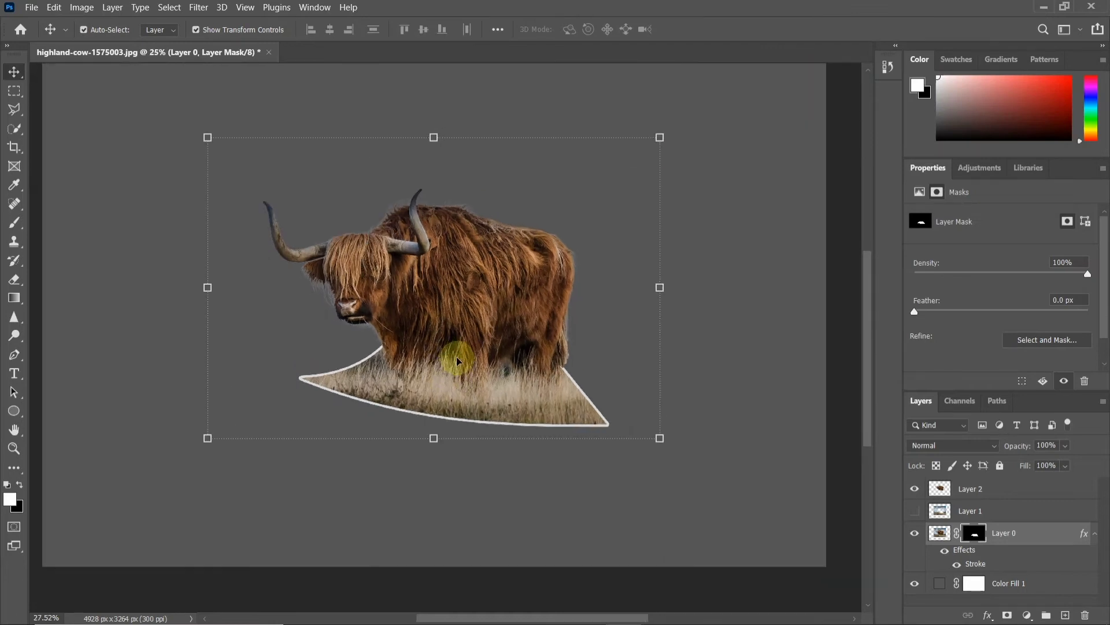
{"action": "scroll", "coordinate": [463, 329], "scroll_direction": "down", "scroll_amount": 1}
{"action": "left_click", "coordinate": [474, 328], "text": "ctrl"}
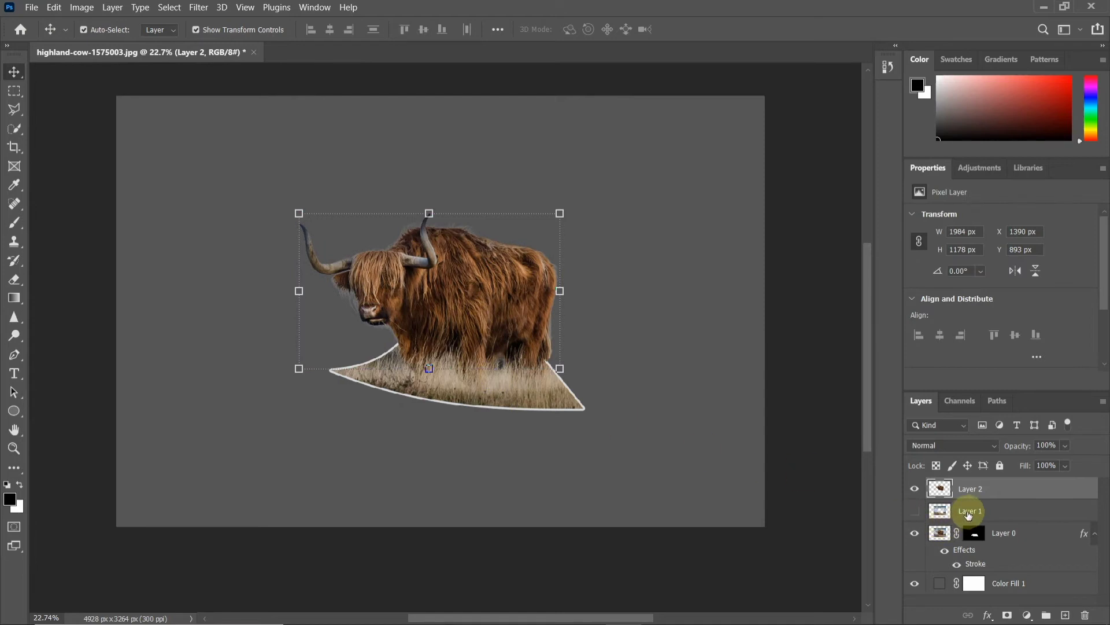
{"action": "left_click_drag", "start_coordinate": [971, 513], "coordinate": [1083, 613]}
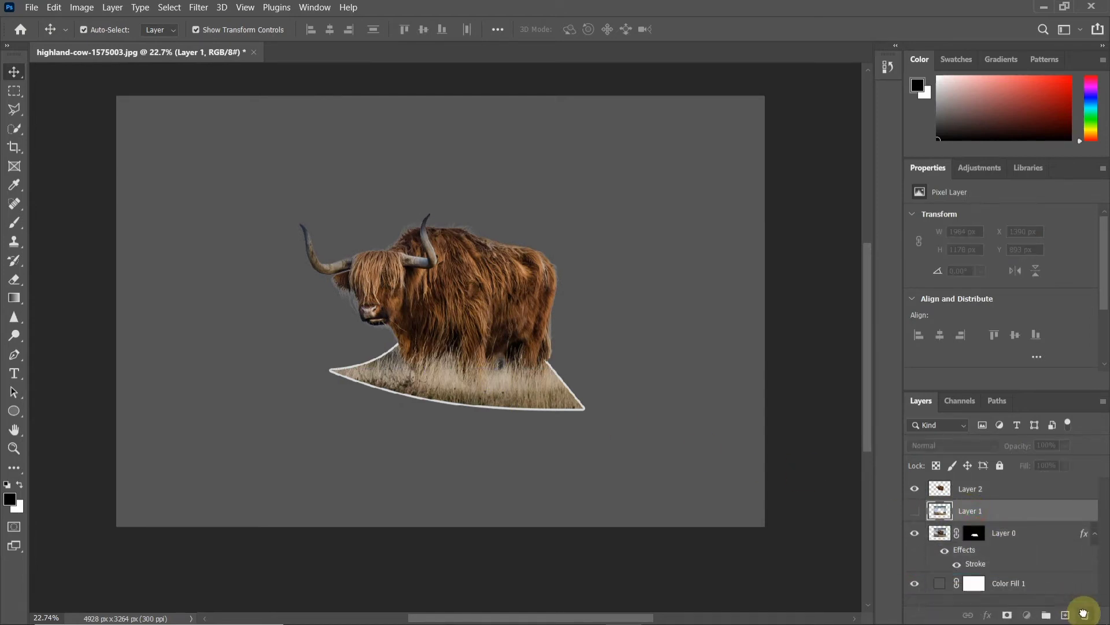
Enlarge the cow on Layer 2 to about 111% and shift it up-left.
{"action": "left_click", "coordinate": [957, 491]}
{"action": "scroll", "coordinate": [579, 341], "scroll_direction": "down", "scroll_amount": 2}
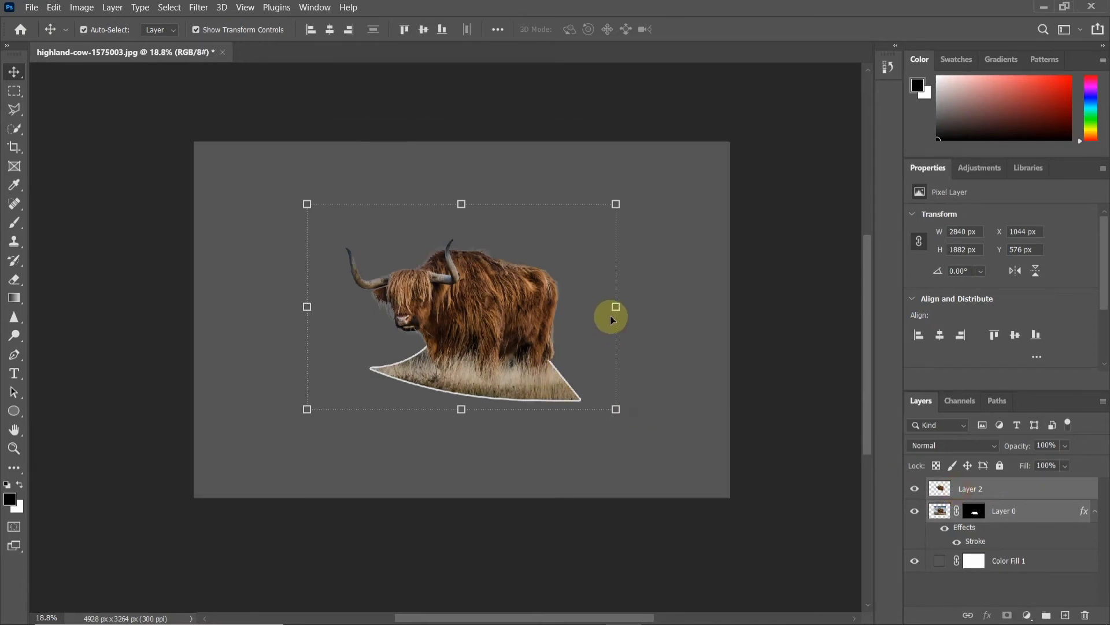
{"action": "left_click_drag", "start_coordinate": [615, 306], "coordinate": [640, 303]}
{"action": "left_click_drag", "start_coordinate": [540, 307], "coordinate": [502, 273]}
{"action": "scroll", "coordinate": [501, 272], "scroll_direction": "up", "scroll_amount": 3}
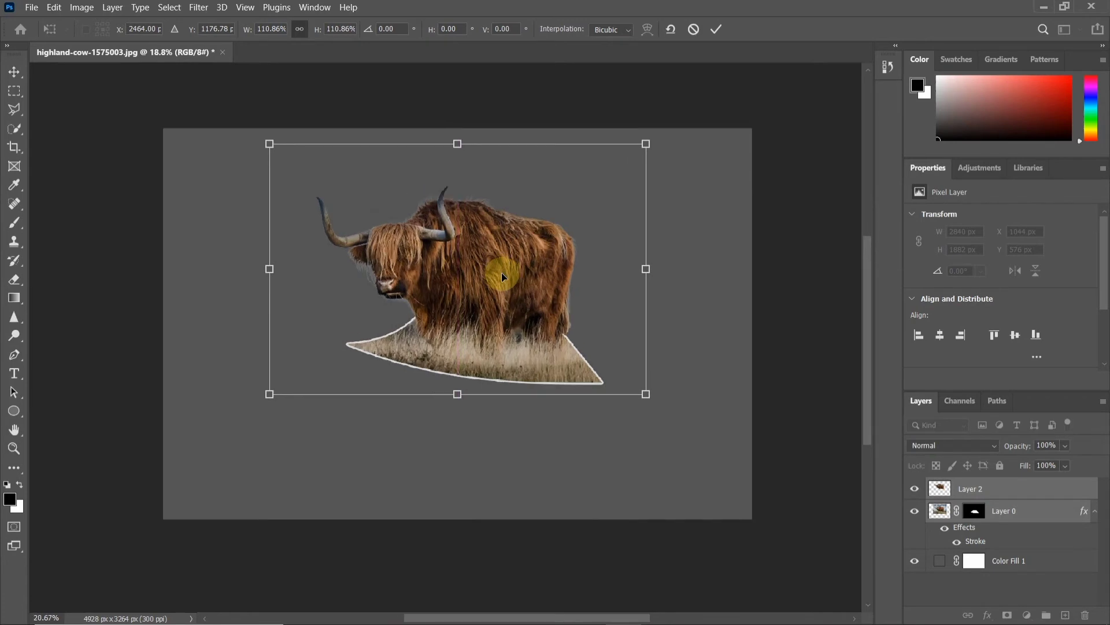
{"action": "left_click", "coordinate": [710, 33]}
{"action": "scroll", "coordinate": [559, 175], "scroll_direction": "down", "scroll_amount": 3}
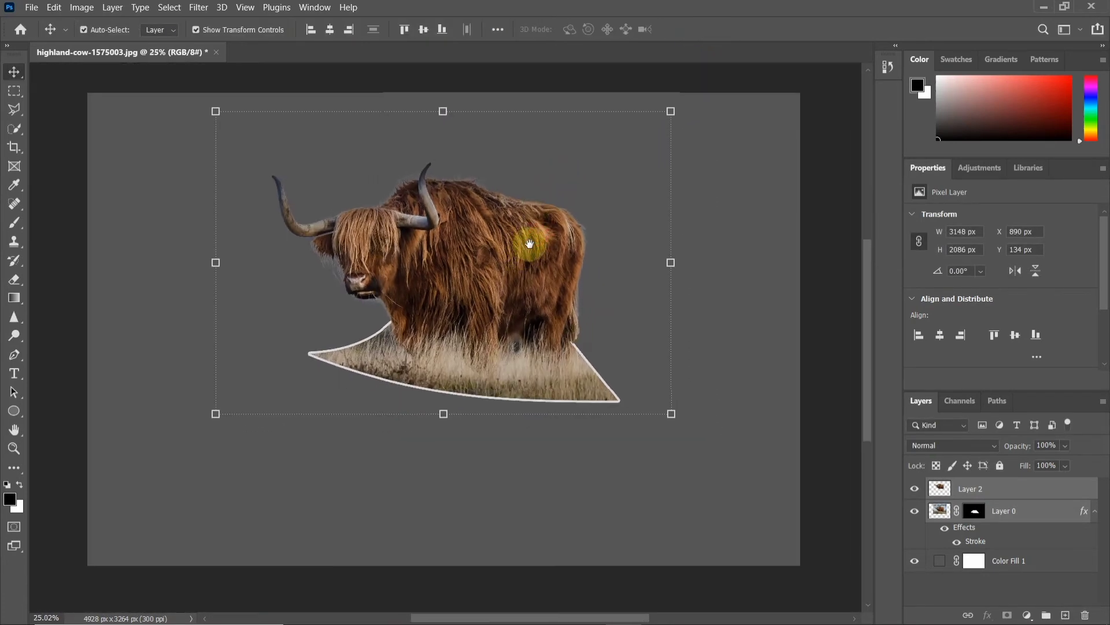
{"action": "left_click", "coordinate": [1013, 562]}
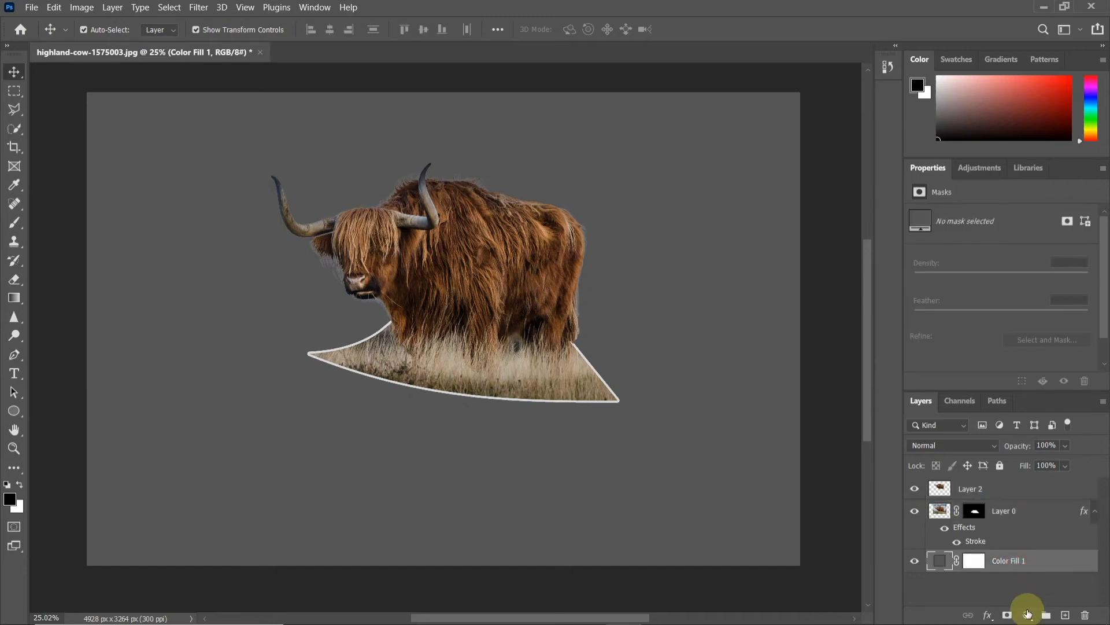
Add a gradient fill layer above Color Fill 1 and preview the Blues presets.
{"action": "left_click", "coordinate": [1027, 614]}
{"action": "left_click", "coordinate": [1035, 373]}
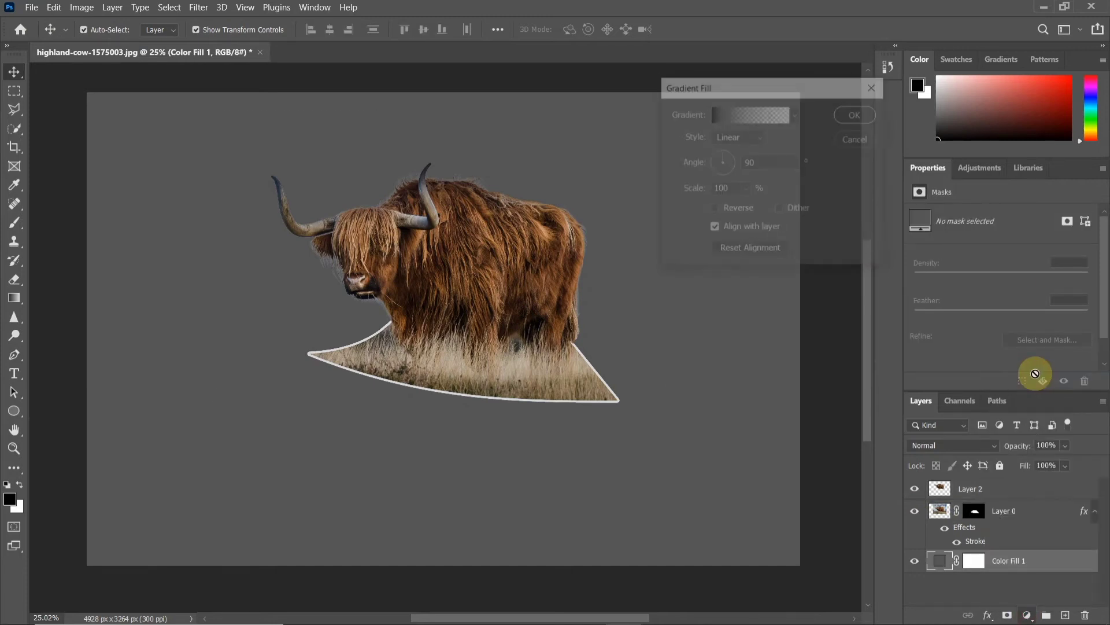
{"action": "left_click", "coordinate": [730, 124]}
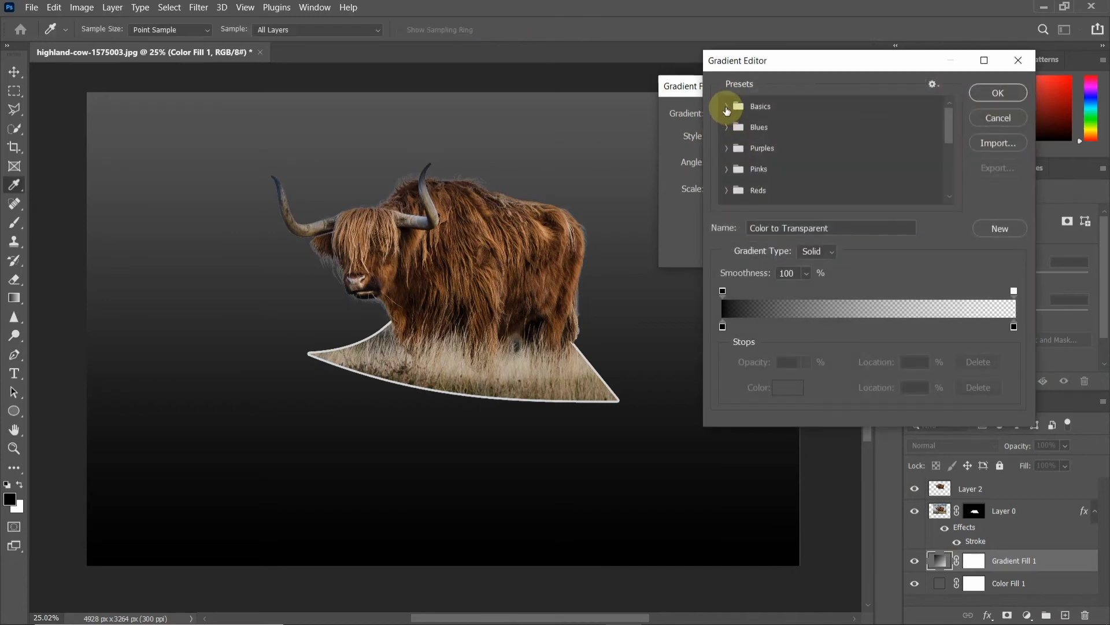
{"action": "left_click", "coordinate": [727, 129]}
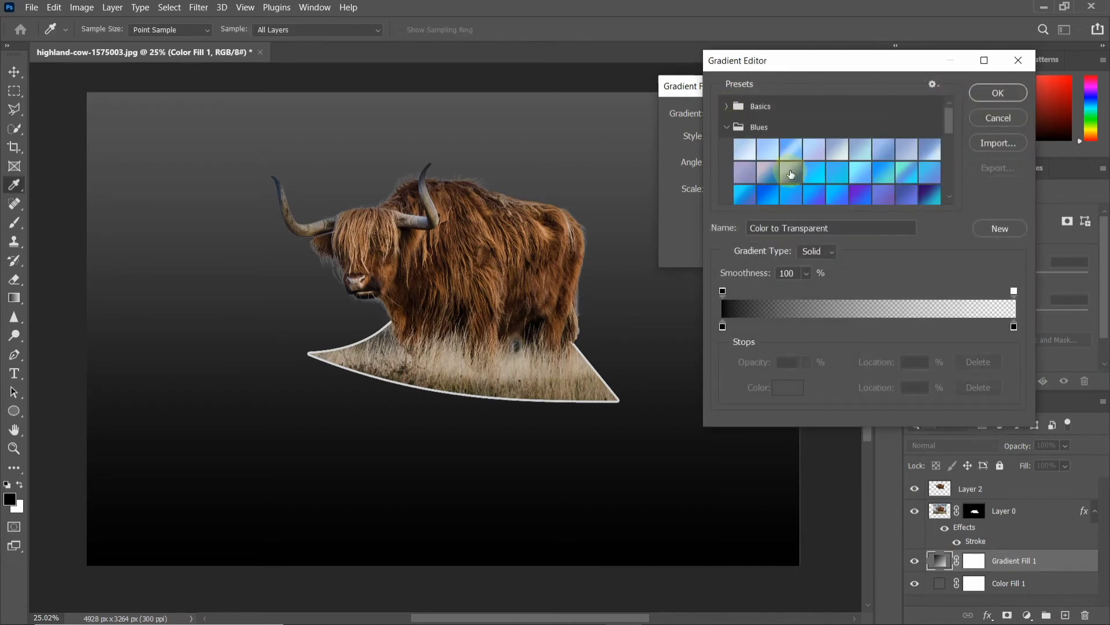
{"action": "scroll", "coordinate": [831, 184], "scroll_direction": "down", "scroll_amount": 1}
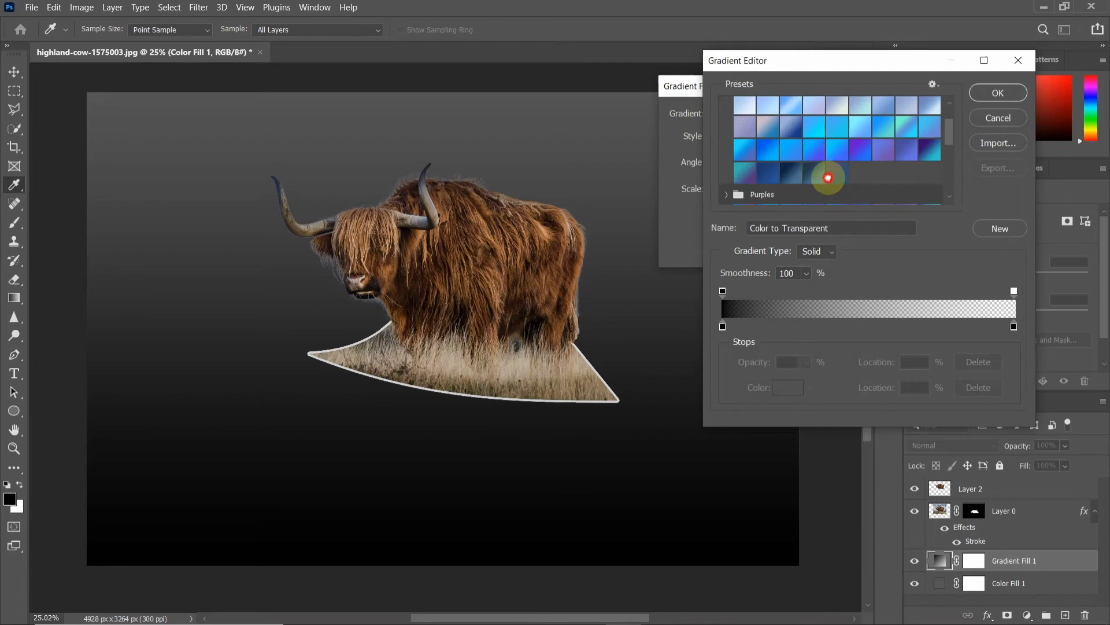
{"action": "left_click", "coordinate": [828, 178]}
{"action": "left_click", "coordinate": [812, 173]}
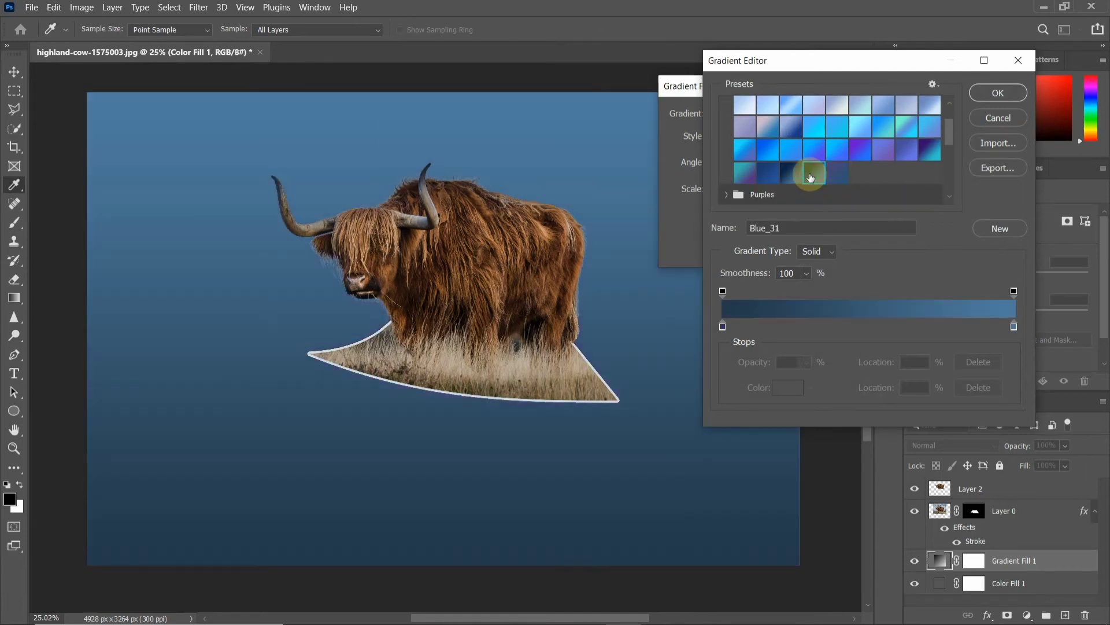
{"action": "left_click", "coordinate": [816, 110]}
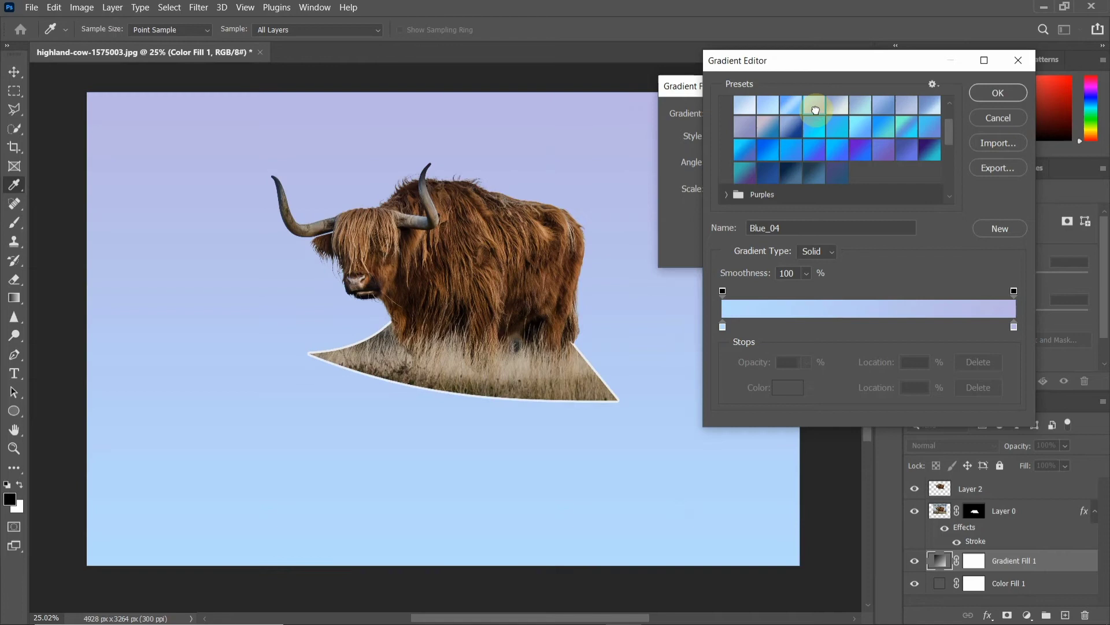
{"action": "left_click", "coordinate": [750, 105]}
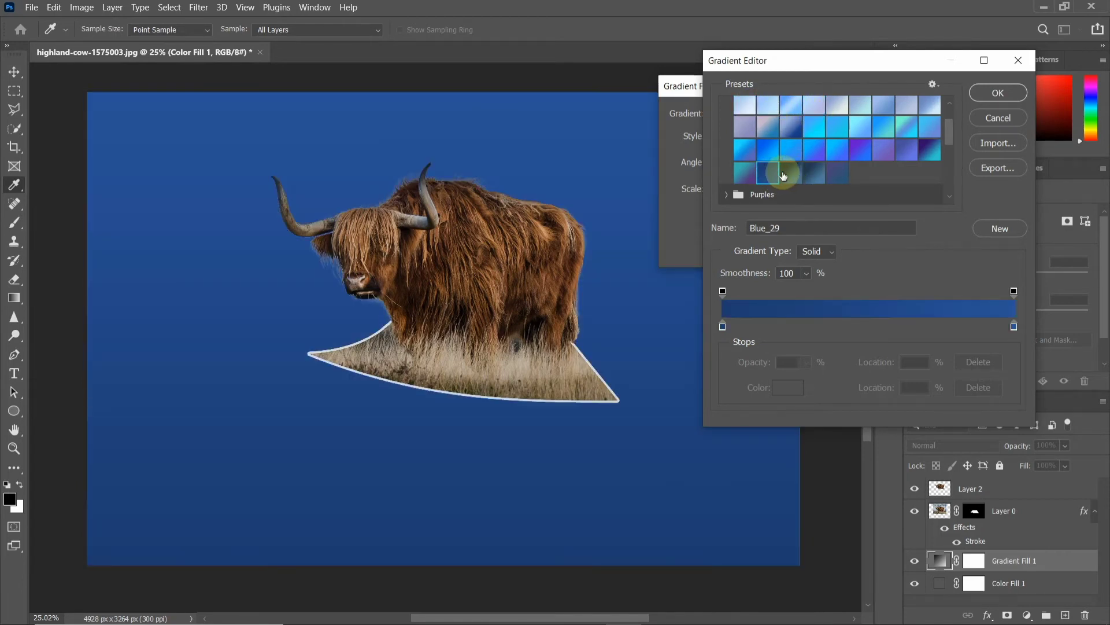
{"action": "left_click", "coordinate": [790, 171]}
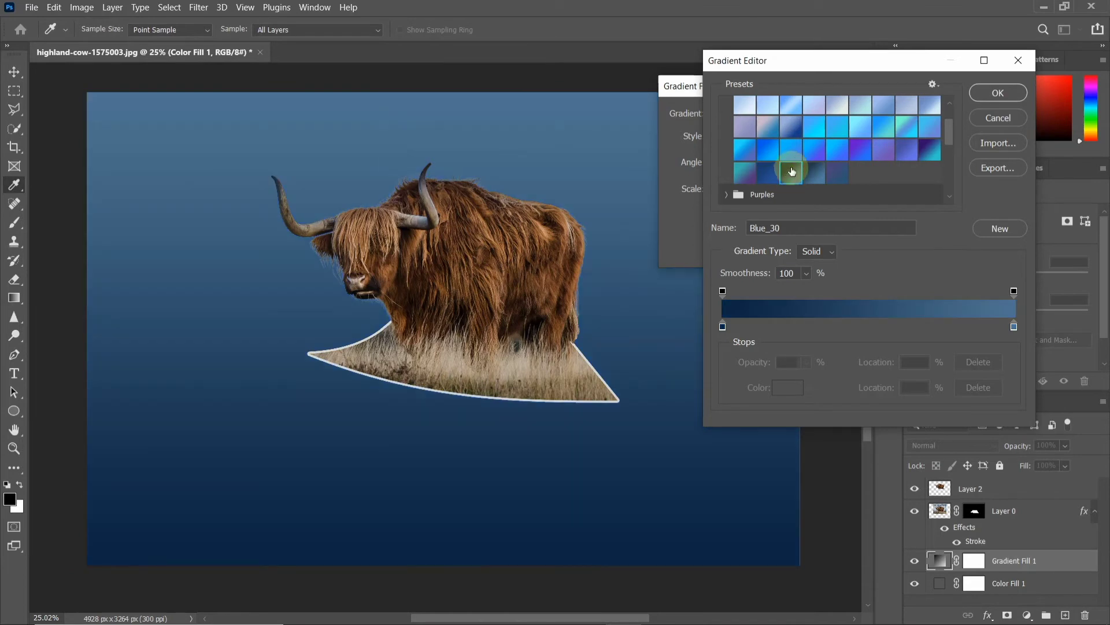
{"action": "scroll", "coordinate": [803, 157], "scroll_direction": "down", "scroll_amount": 2}
{"action": "scroll", "coordinate": [769, 157], "scroll_direction": "down", "scroll_amount": 1}
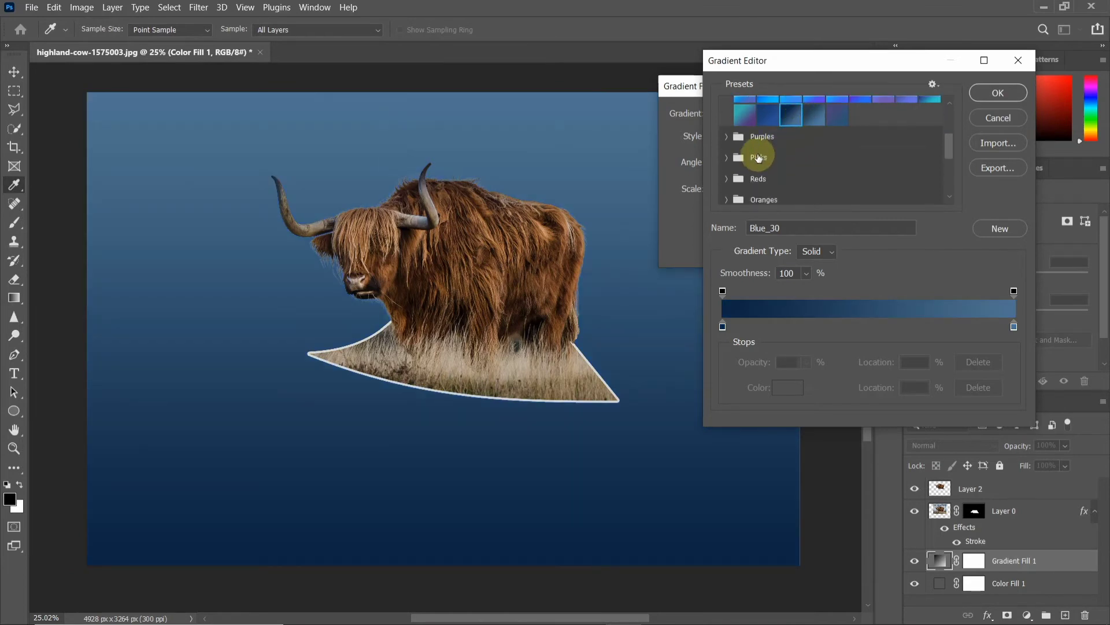
Browse the other preset groups and choose the light Gray_11 gradient.
{"action": "left_click", "coordinate": [727, 136]}
{"action": "scroll", "coordinate": [751, 149], "scroll_direction": "down", "scroll_amount": 2}
{"action": "scroll", "coordinate": [738, 147], "scroll_direction": "down", "scroll_amount": 2}
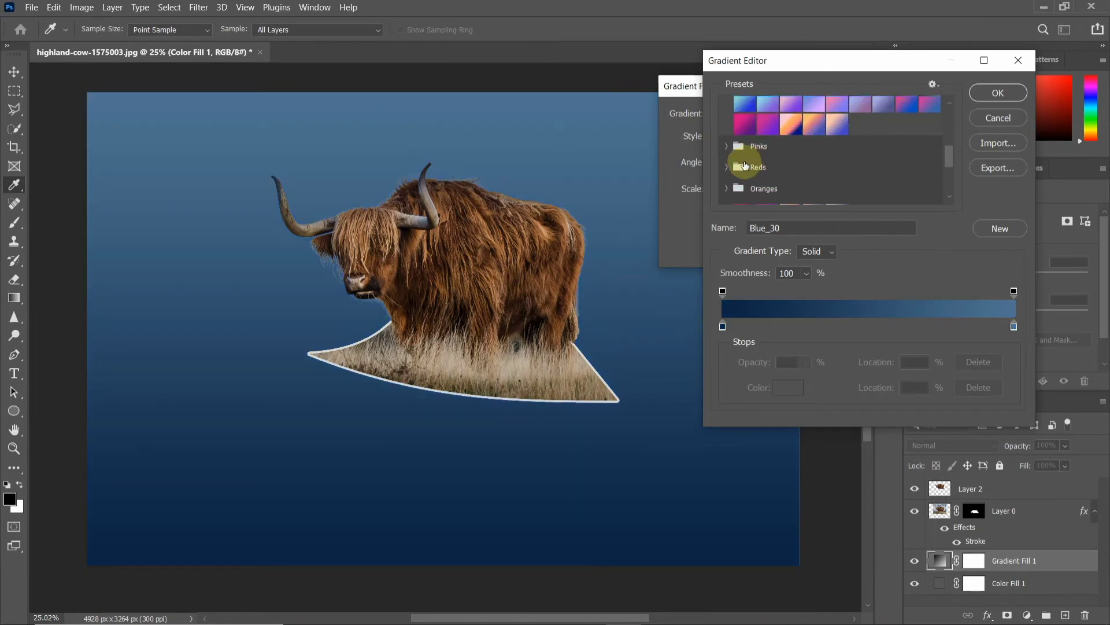
{"action": "left_click", "coordinate": [727, 155]}
{"action": "scroll", "coordinate": [746, 155], "scroll_direction": "down", "scroll_amount": 2}
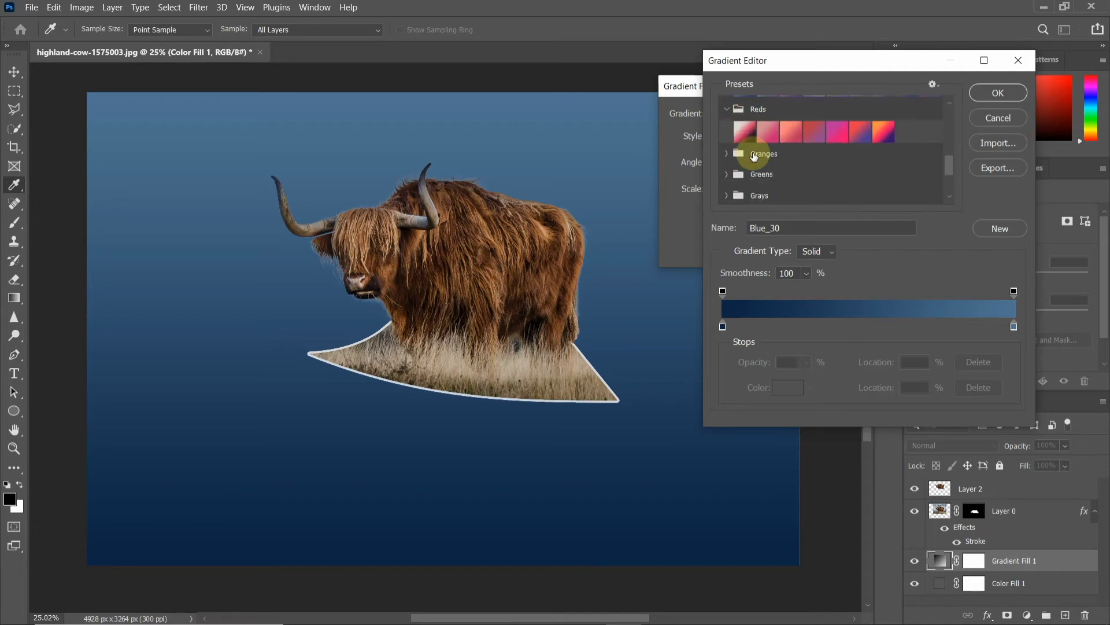
{"action": "left_click", "coordinate": [727, 154]}
{"action": "scroll", "coordinate": [752, 159], "scroll_direction": "down", "scroll_amount": 2}
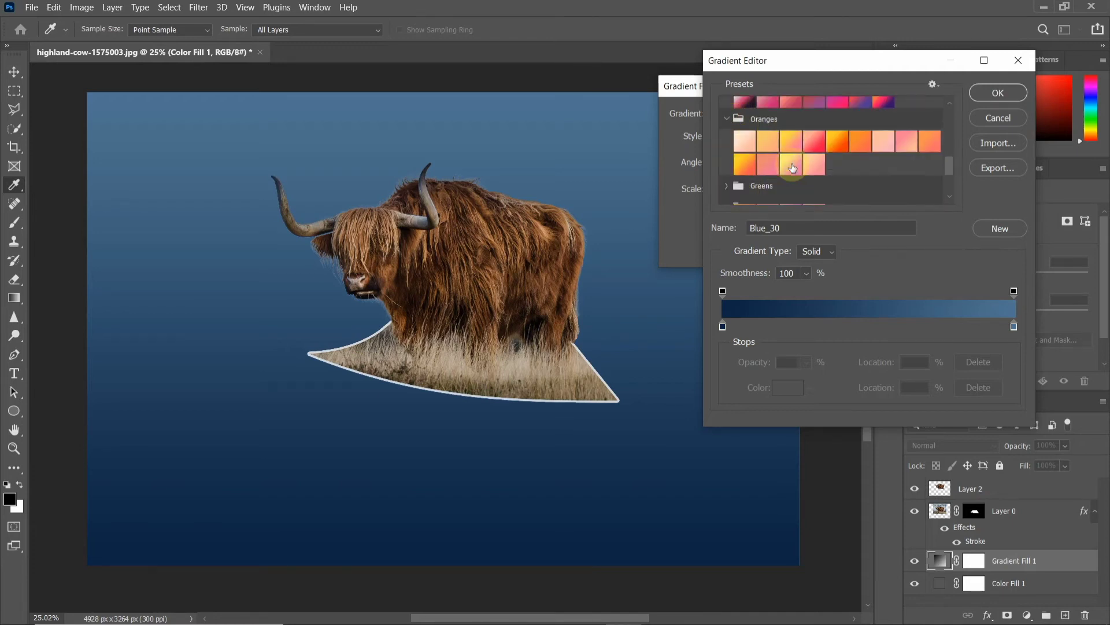
{"action": "scroll", "coordinate": [773, 168], "scroll_direction": "down", "scroll_amount": 2}
{"action": "left_click", "coordinate": [727, 160]}
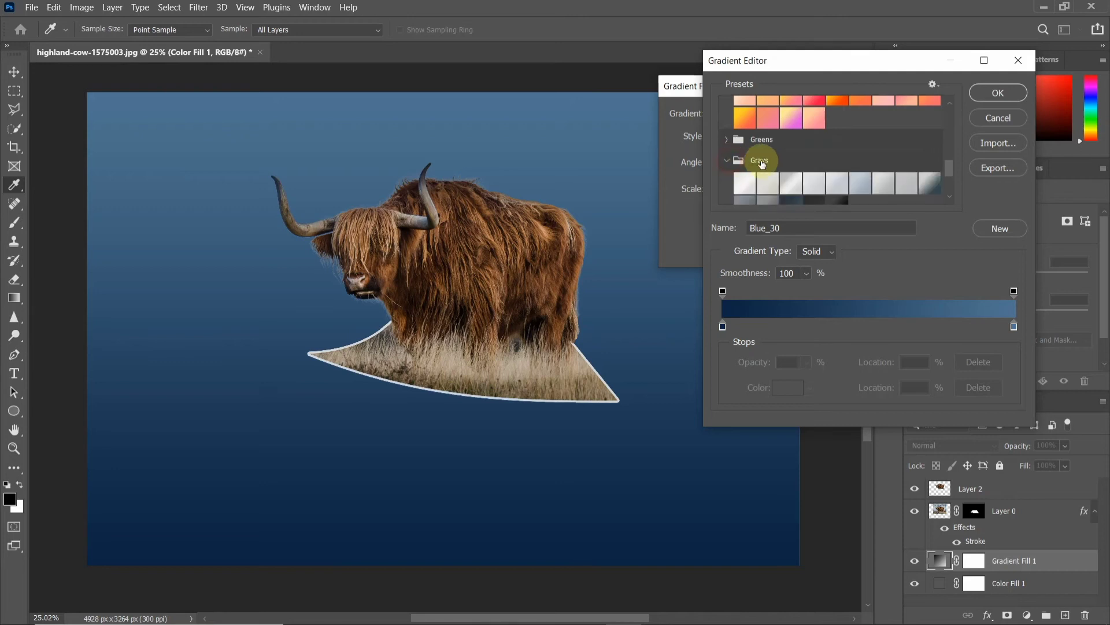
{"action": "scroll", "coordinate": [763, 162], "scroll_direction": "down", "scroll_amount": 1}
{"action": "left_click", "coordinate": [814, 160]}
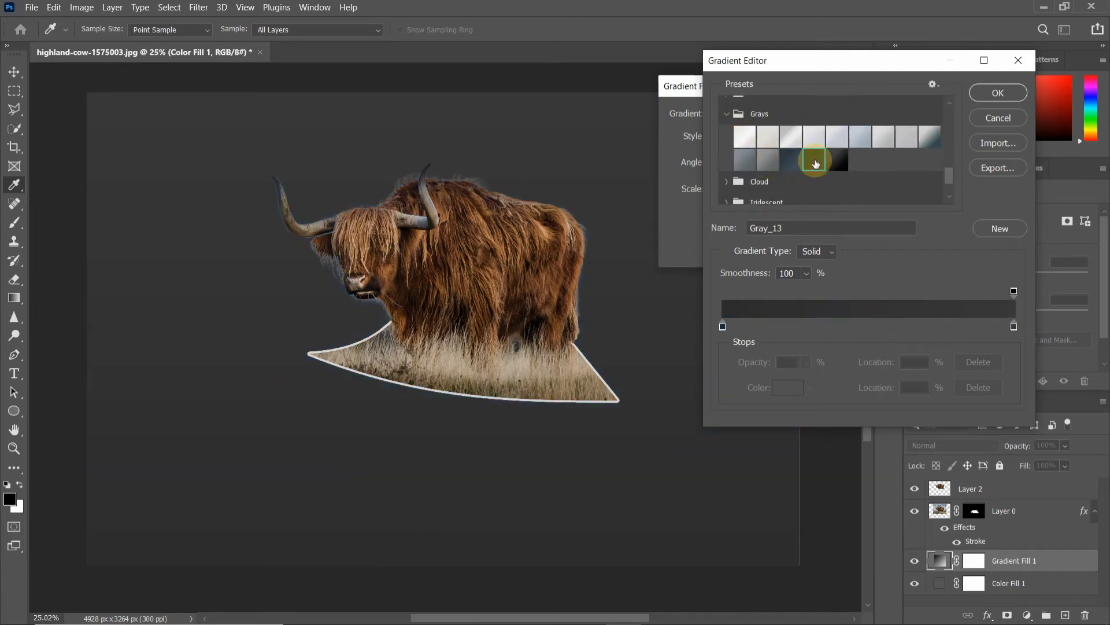
{"action": "left_click", "coordinate": [787, 163]}
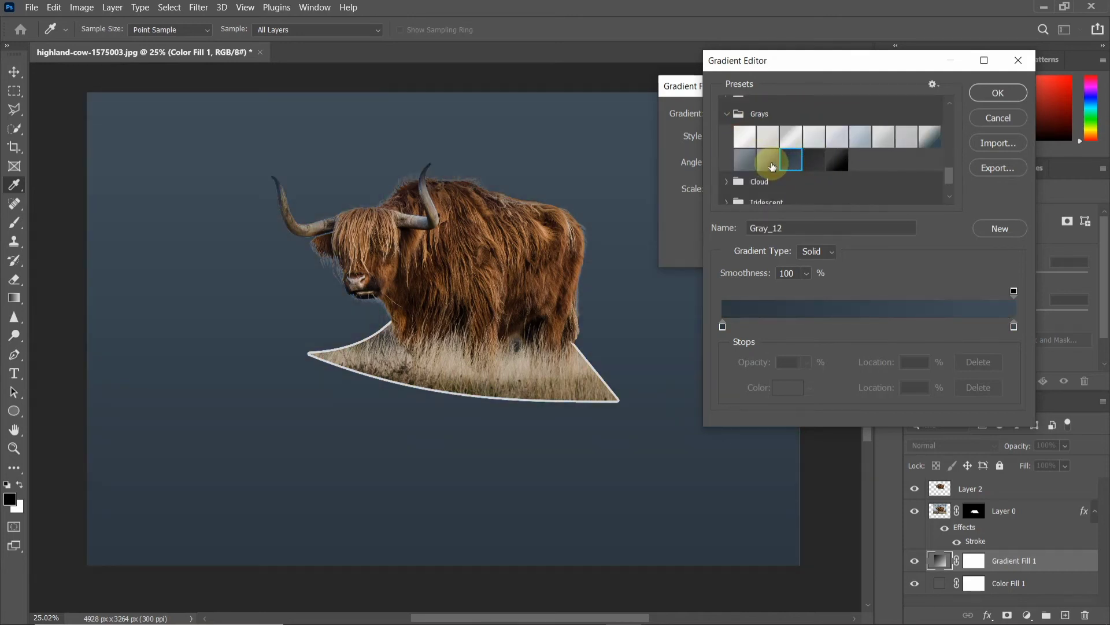
{"action": "left_click", "coordinate": [771, 165]}
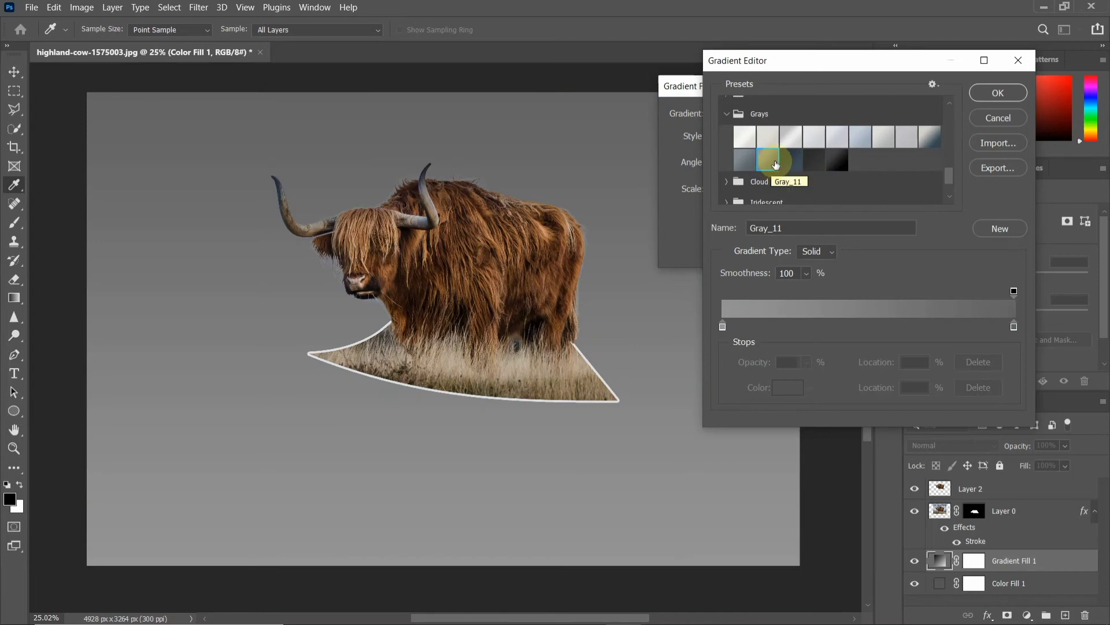
{"action": "left_click", "coordinate": [976, 93]}
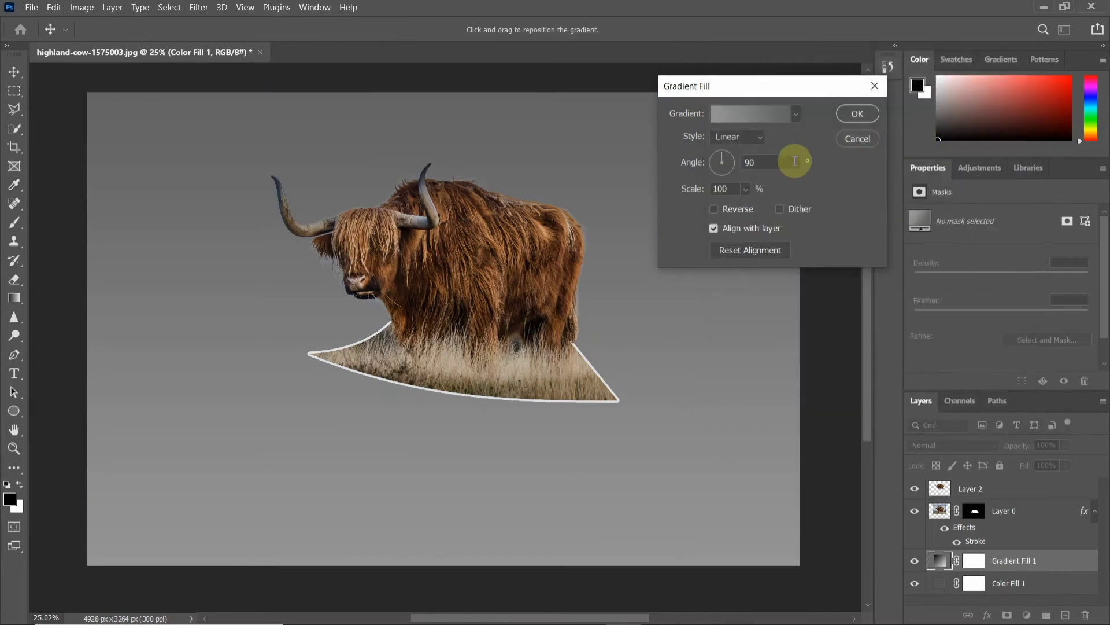
Set the gradient style to Radial with normal direction and apply the fill.
{"action": "left_click", "coordinate": [739, 137]}
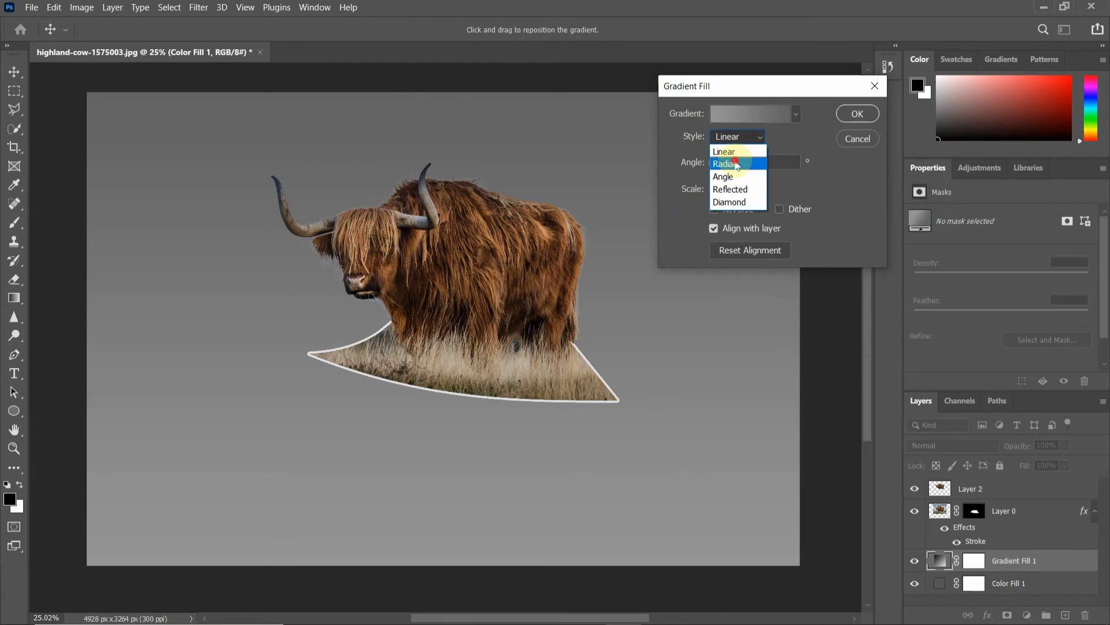
{"action": "left_click", "coordinate": [736, 165]}
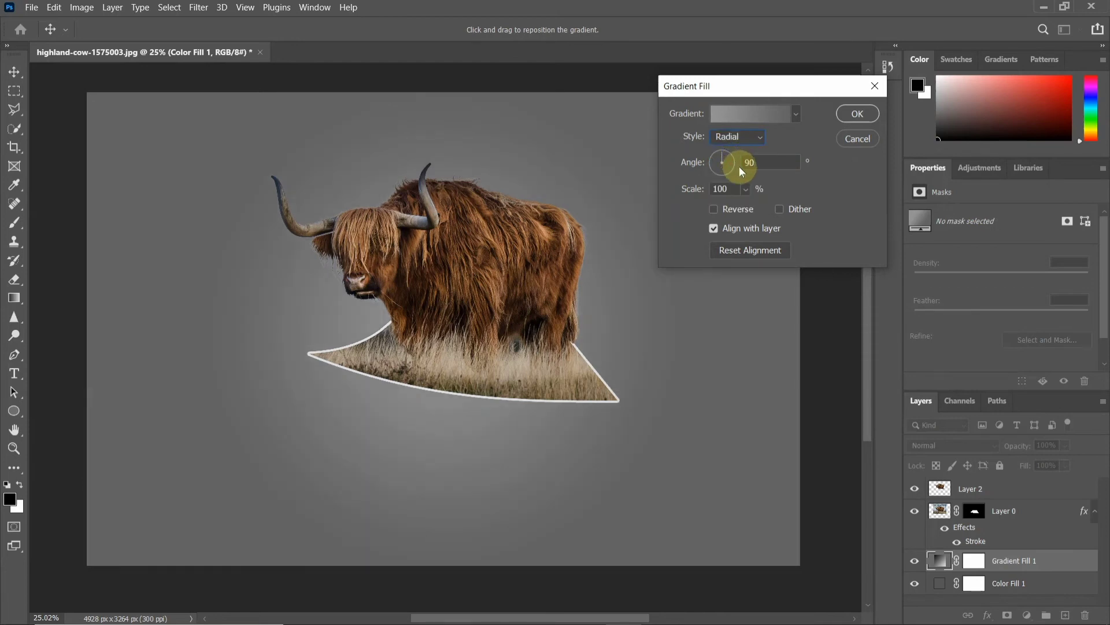
{"action": "left_click", "coordinate": [736, 209]}
{"action": "left_click", "coordinate": [737, 211]}
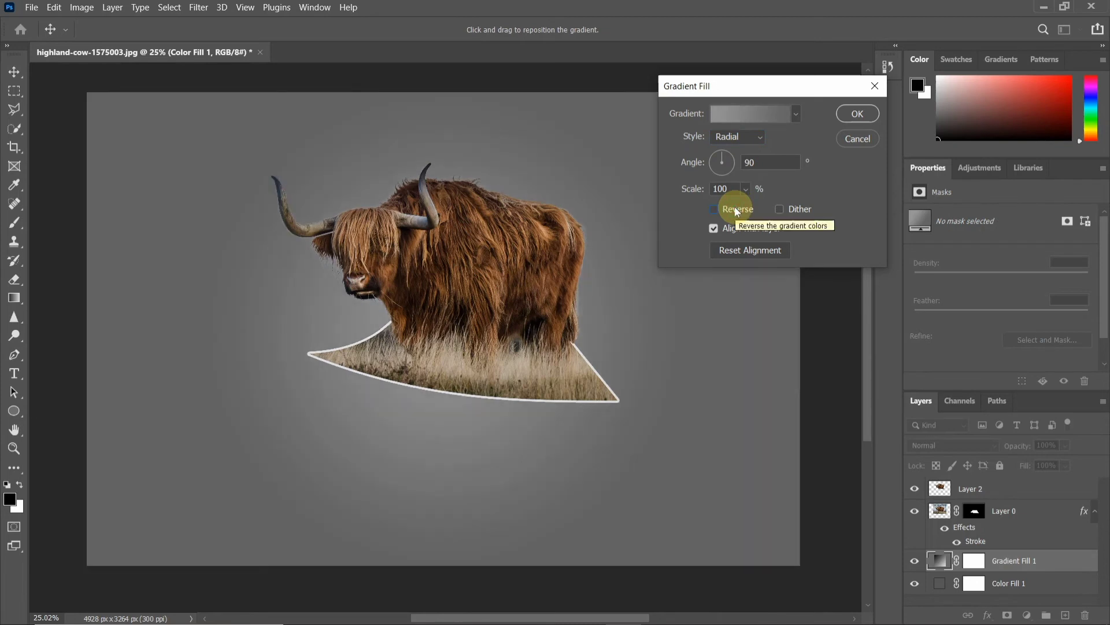
{"action": "left_click", "coordinate": [856, 114]}
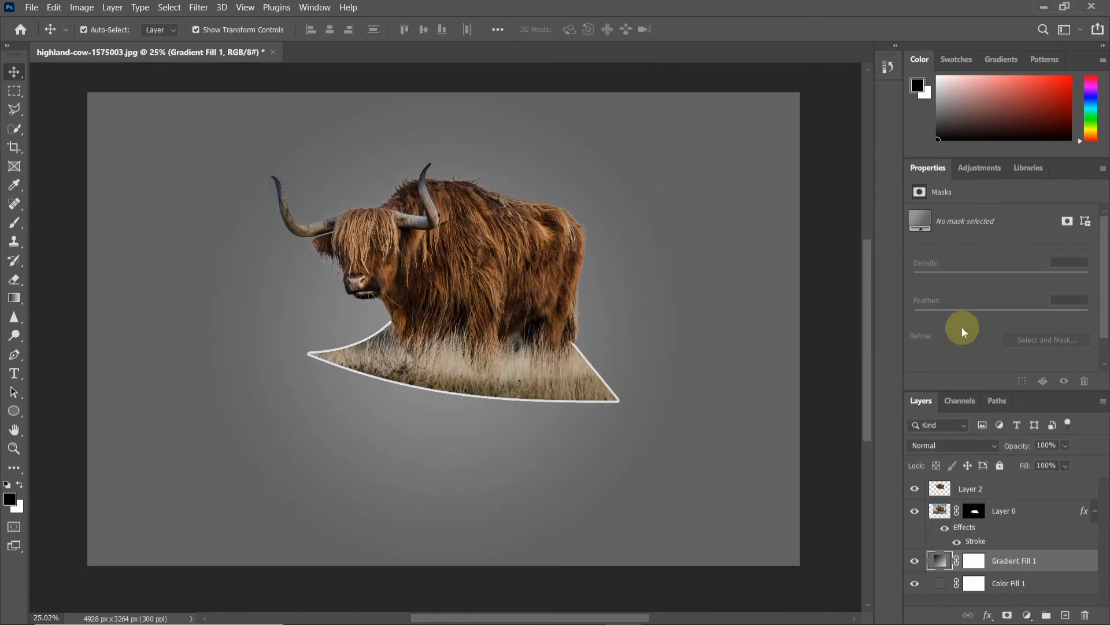
On a new Layer 3, paint a large soft near-black blob behind the cow.
{"action": "left_click", "coordinate": [1068, 615]}
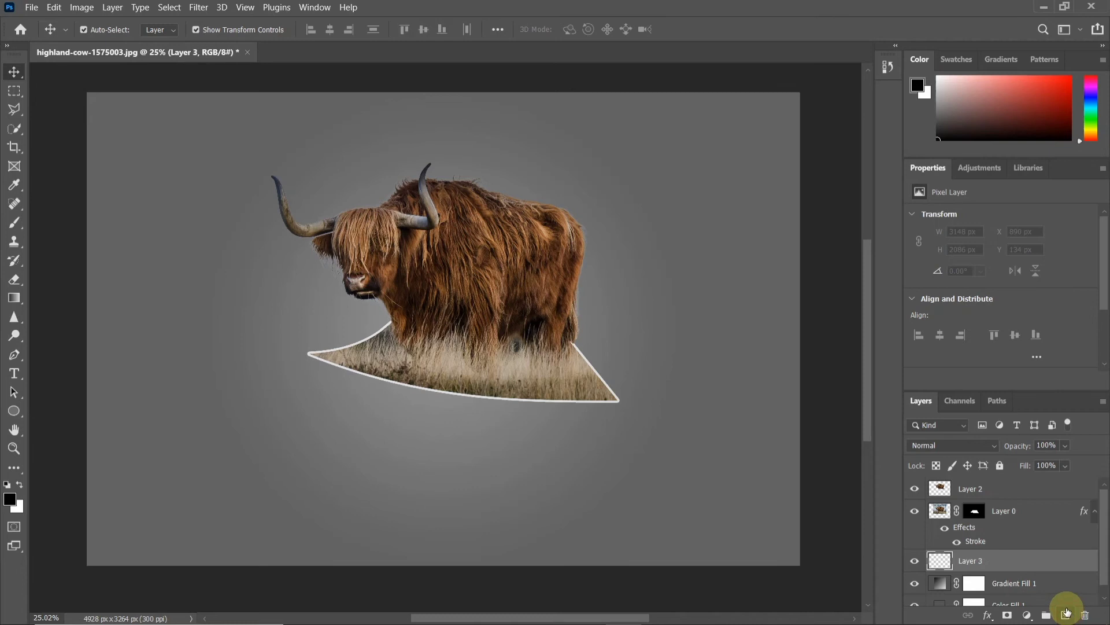
{"action": "left_click", "coordinate": [14, 224]}
{"action": "left_click", "coordinate": [58, 221]}
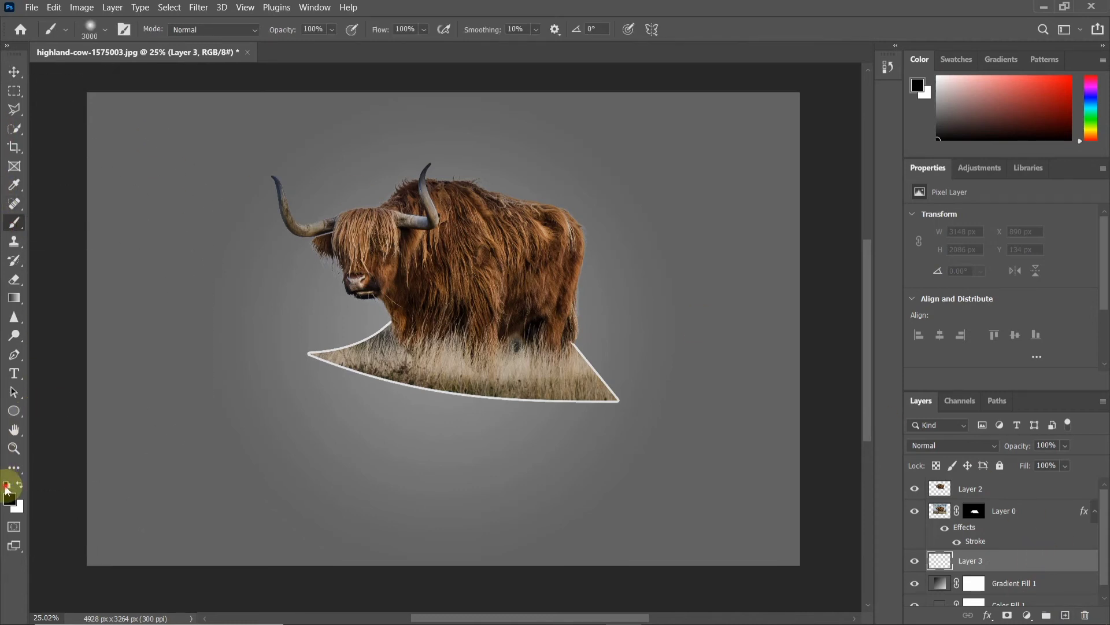
{"action": "left_click", "coordinate": [10, 499]}
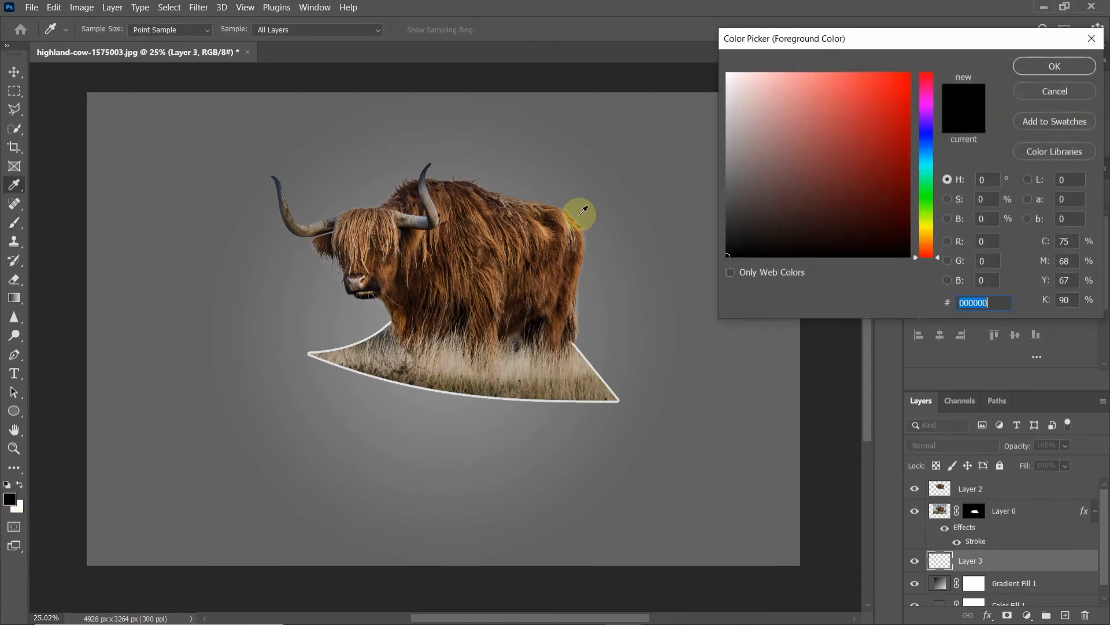
{"action": "left_click_drag", "start_coordinate": [758, 191], "coordinate": [700, 251]}
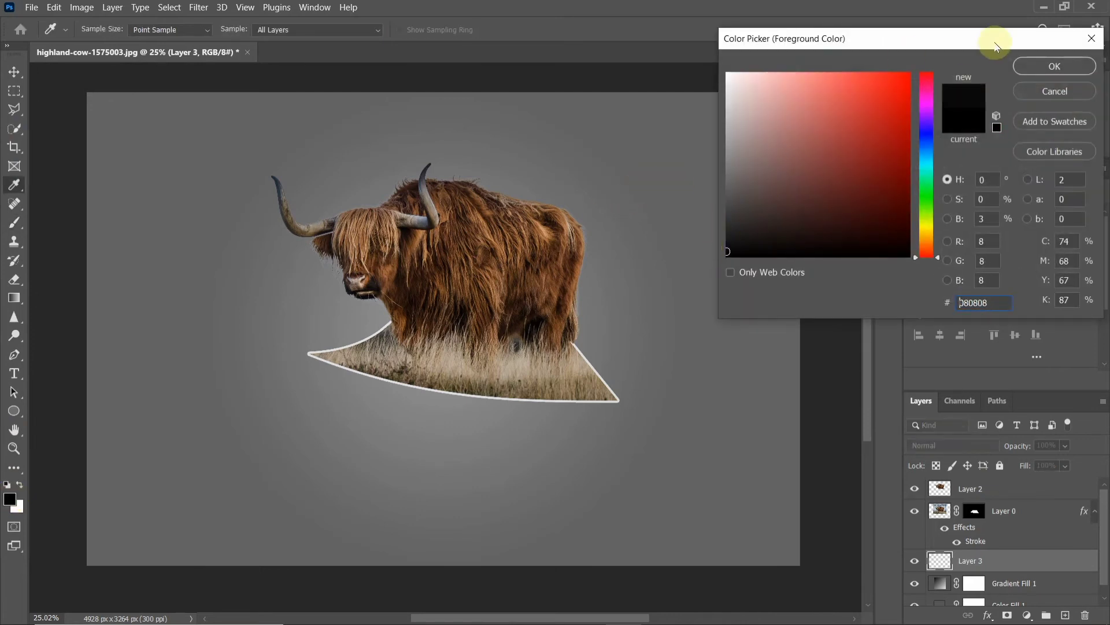
{"action": "left_click", "coordinate": [1018, 68]}
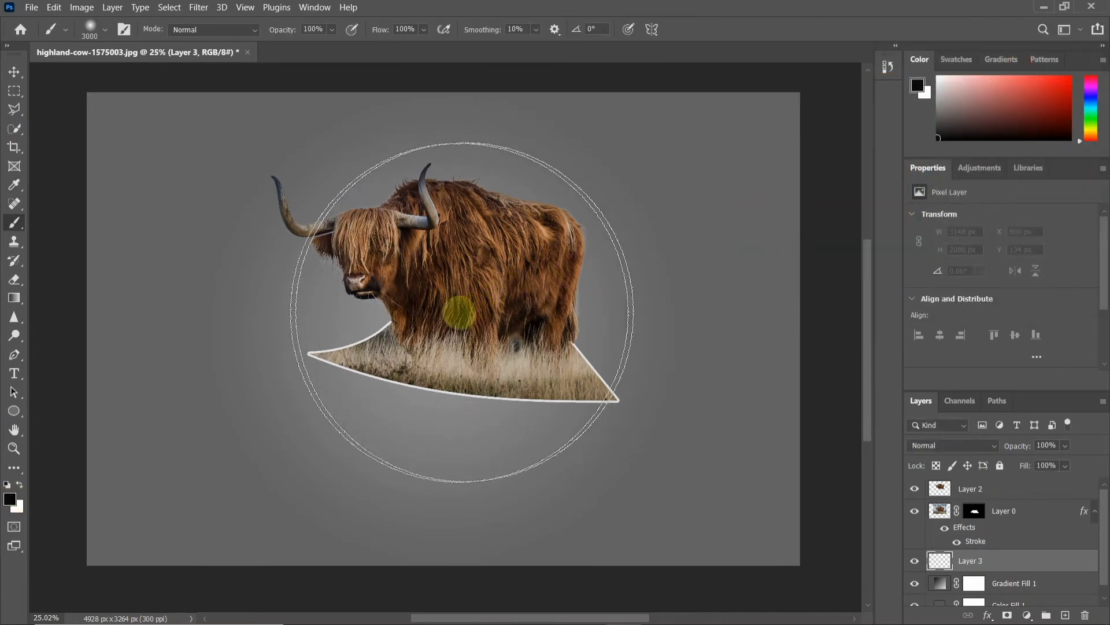
{"action": "left_click", "coordinate": [460, 313]}
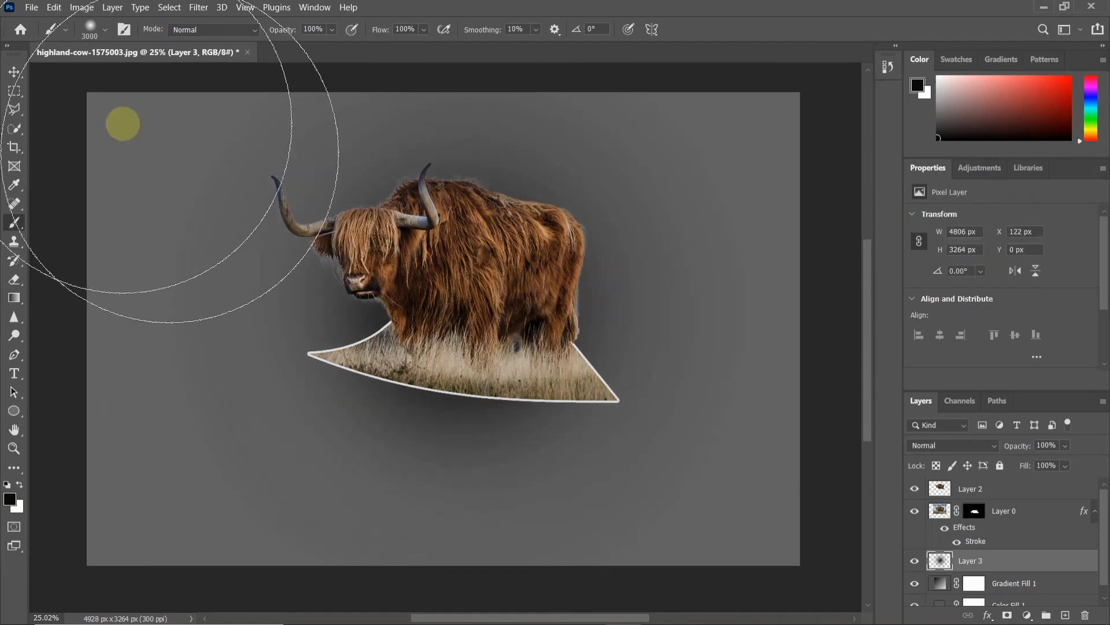
{"action": "left_click", "coordinate": [12, 72]}
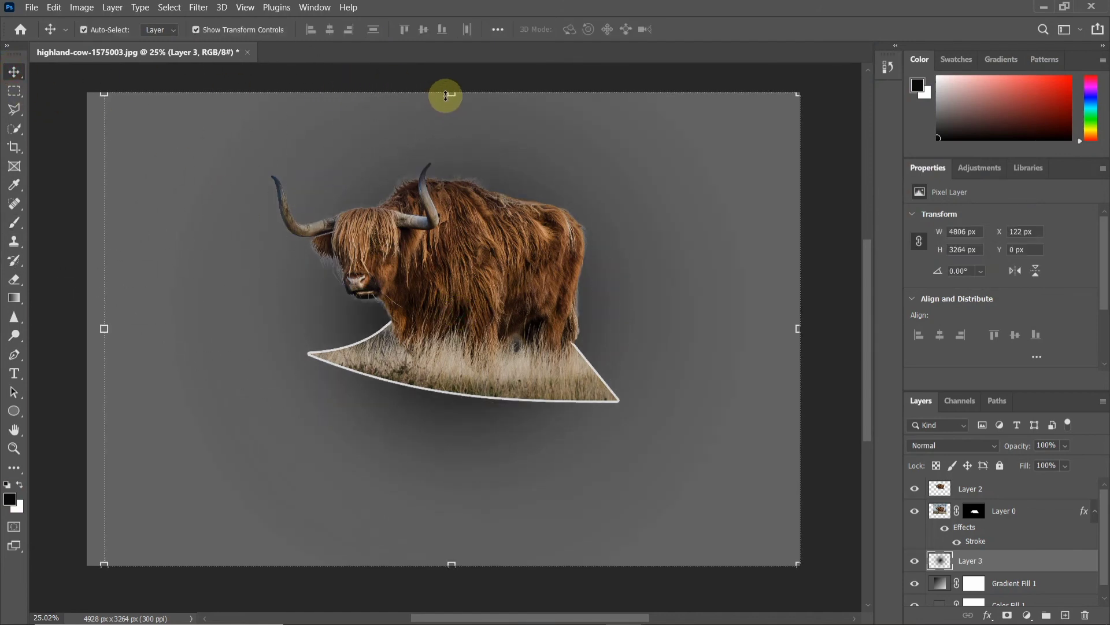
Flatten the black blob and move it up under the grass wedge.
{"action": "left_click_drag", "start_coordinate": [456, 92], "coordinate": [457, 432]}
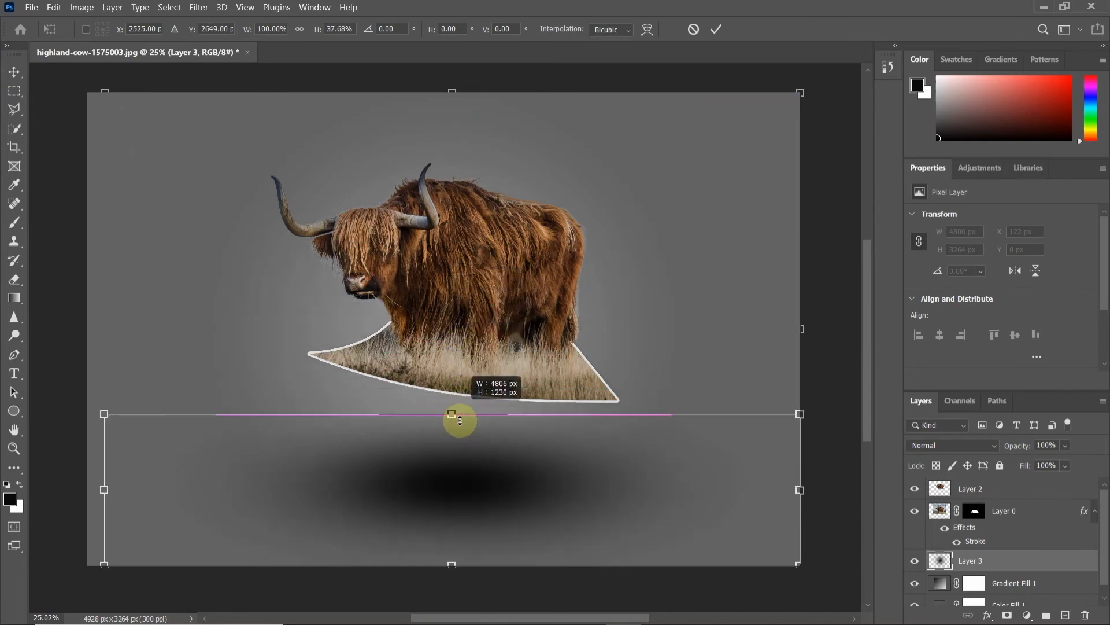
{"action": "left_click_drag", "start_coordinate": [509, 476], "coordinate": [511, 386]}
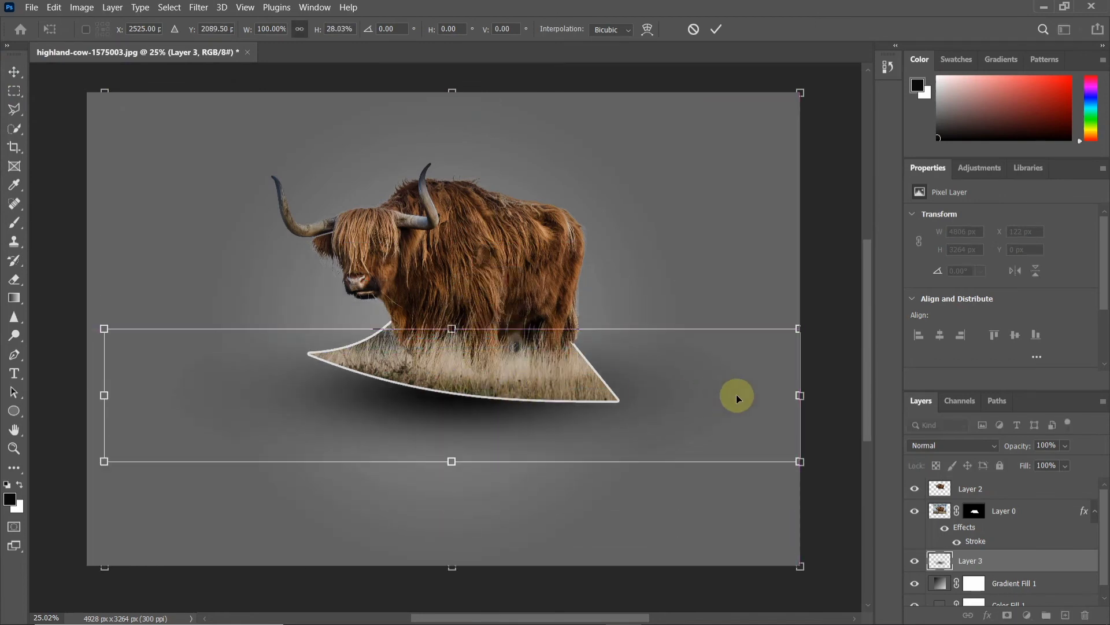
{"action": "left_click_drag", "start_coordinate": [801, 395], "coordinate": [620, 395]}
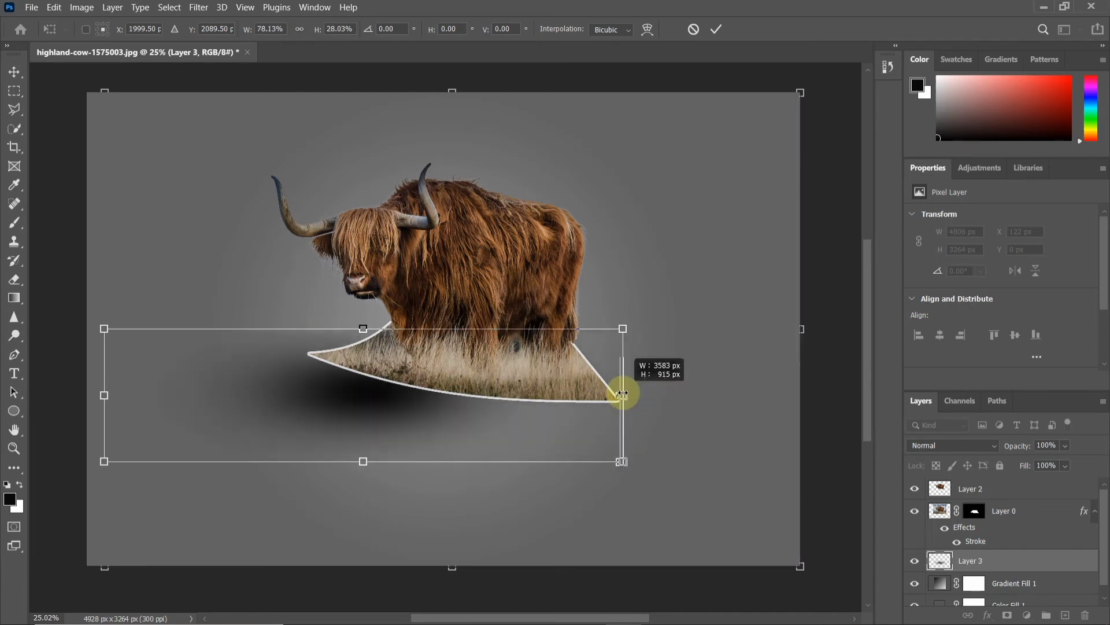
{"action": "mouse_move", "coordinate": [396, 376]}
{"action": "left_mouse_down"}
{"action": "mouse_move", "coordinate": [507, 379]}
{"action": "mouse_move", "coordinate": [487, 379]}
{"action": "left_mouse_up"}
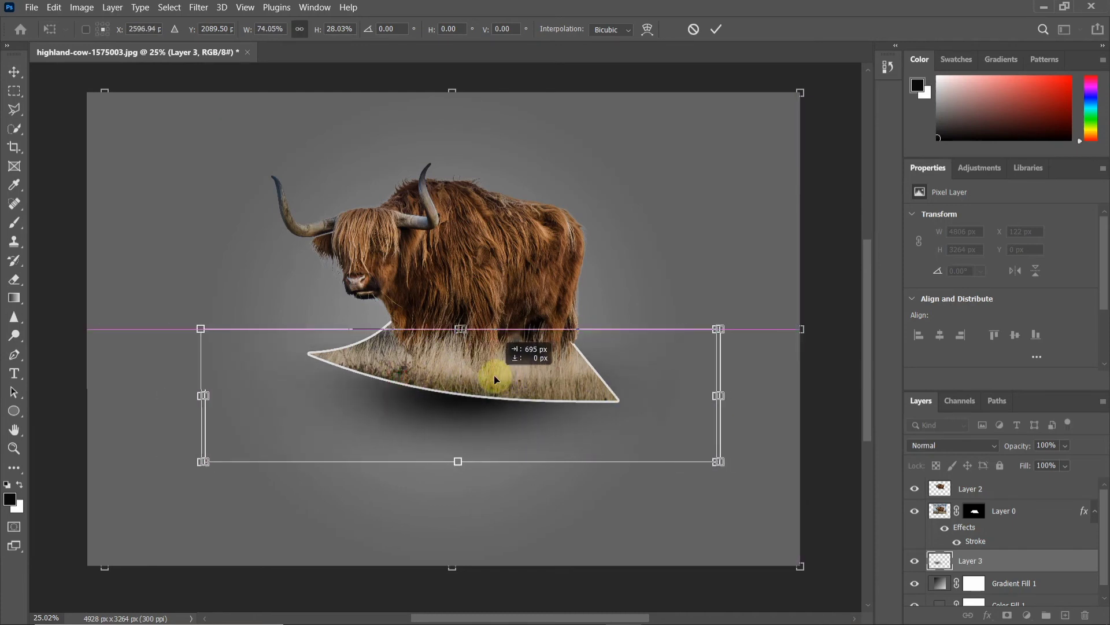
{"action": "left_click_drag", "start_coordinate": [451, 329], "coordinate": [440, 365]}
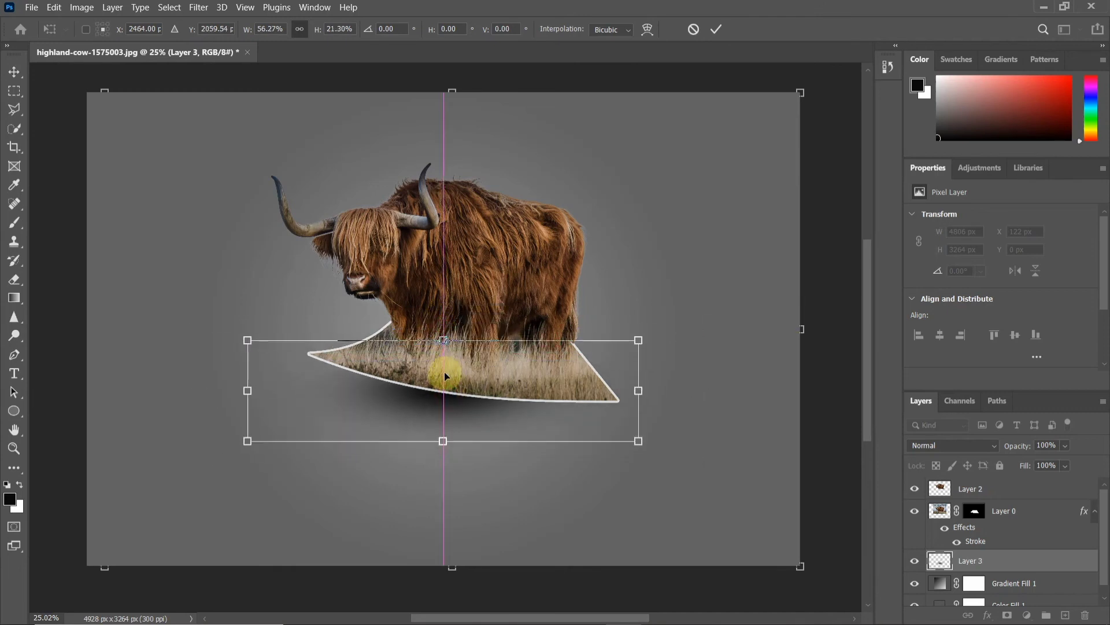
{"action": "mouse_move", "coordinate": [444, 314]}
{"action": "left_mouse_down"}
{"action": "mouse_move", "coordinate": [444, 262]}
{"action": "mouse_move", "coordinate": [453, 387]}
{"action": "left_mouse_up"}
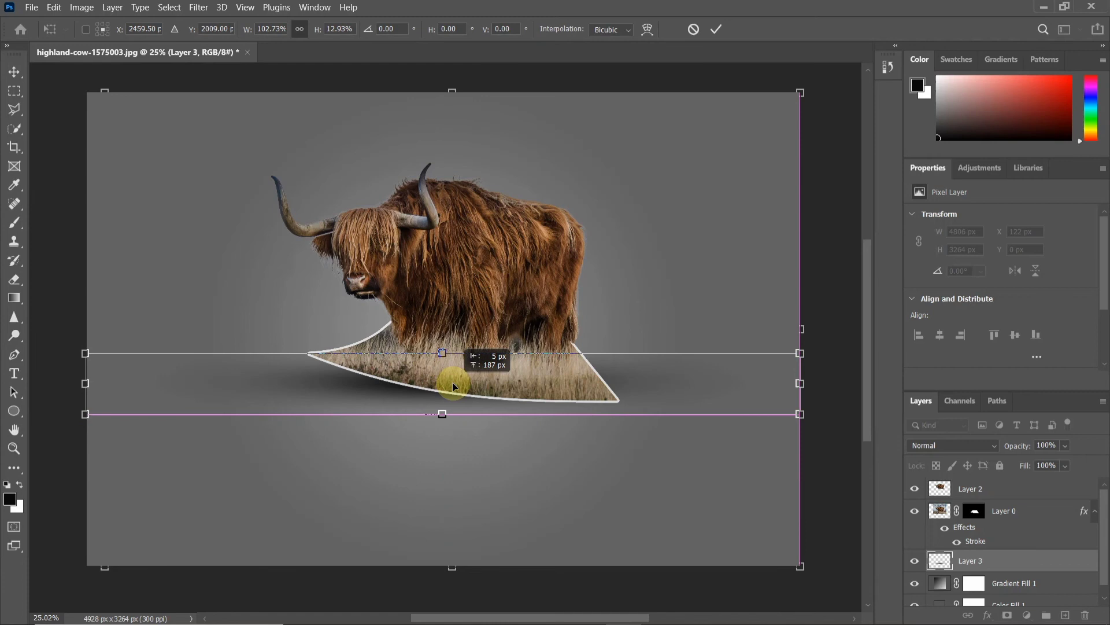
Refine the shadow's width, height and tilt beneath the grass, then commit.
{"action": "left_click_drag", "start_coordinate": [800, 383], "coordinate": [715, 383]}
{"action": "left_click_drag", "start_coordinate": [565, 379], "coordinate": [577, 387]}
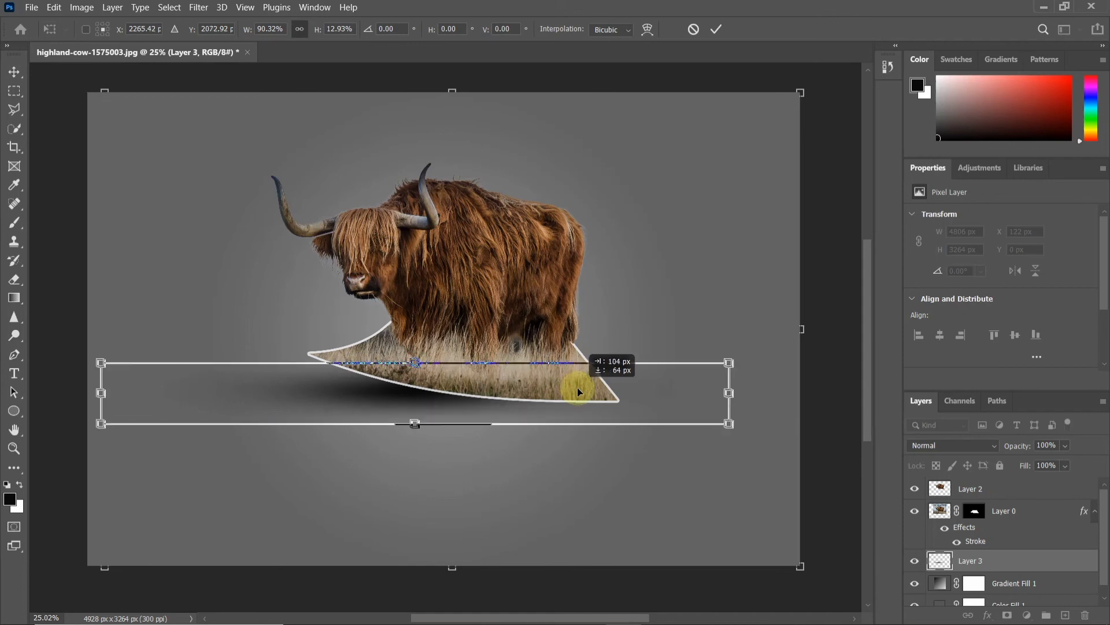
{"action": "mouse_move", "coordinate": [440, 360]}
{"action": "left_mouse_down"}
{"action": "mouse_move", "coordinate": [439, 345]}
{"action": "mouse_move", "coordinate": [433, 376]}
{"action": "left_mouse_up"}
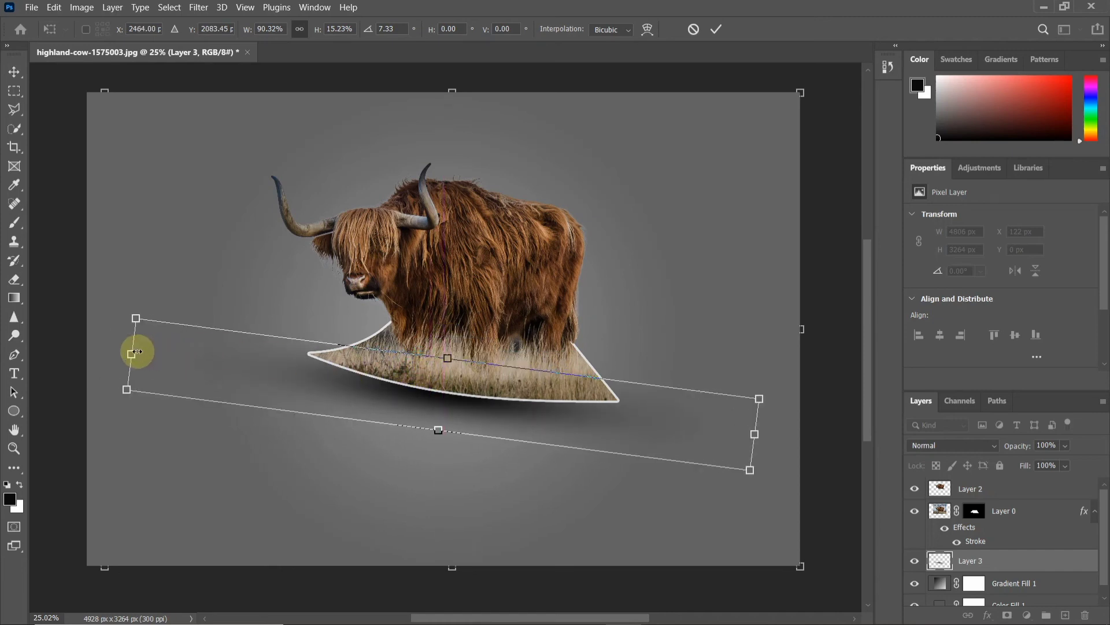
{"action": "left_click_drag", "start_coordinate": [138, 351], "coordinate": [120, 340]}
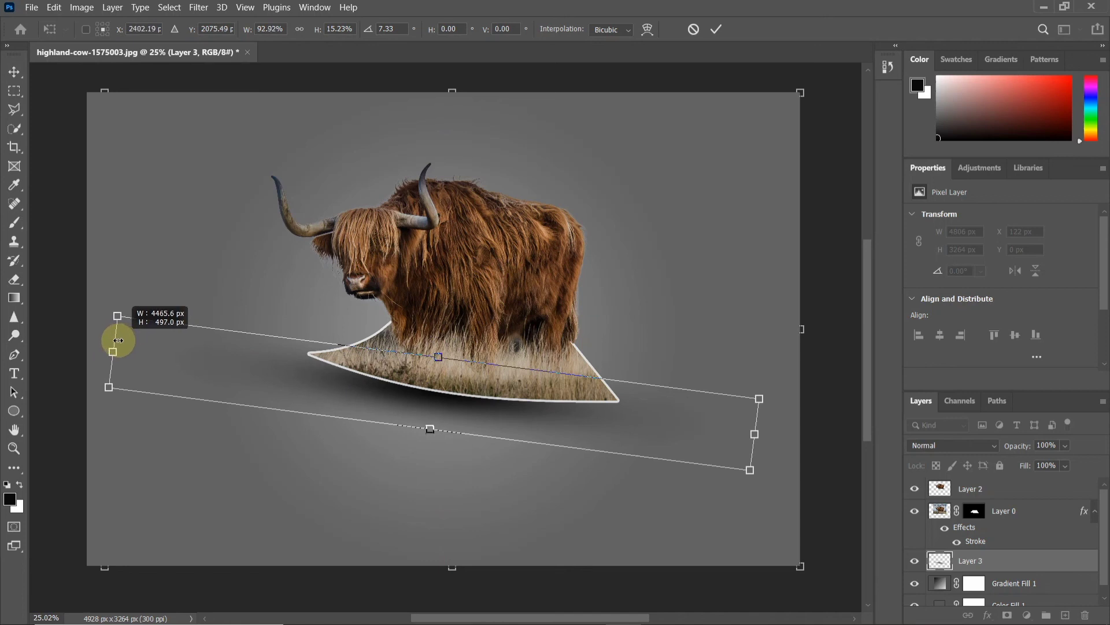
{"action": "left_click_drag", "start_coordinate": [397, 375], "coordinate": [417, 382]}
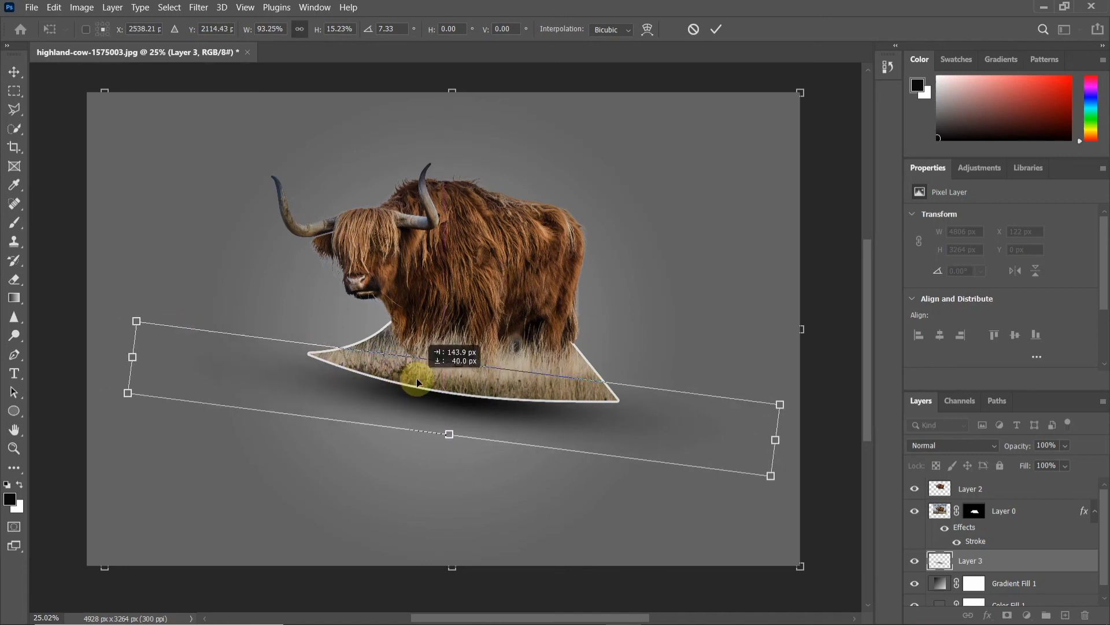
{"action": "left_click_drag", "start_coordinate": [449, 435], "coordinate": [434, 407]}
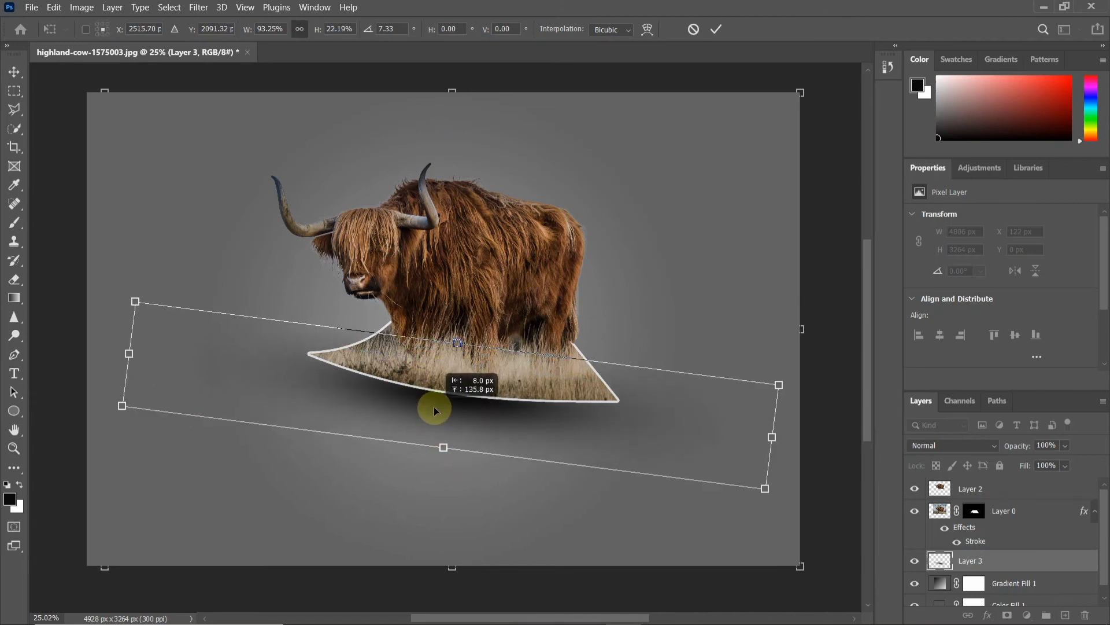
{"action": "left_click", "coordinate": [712, 33]}
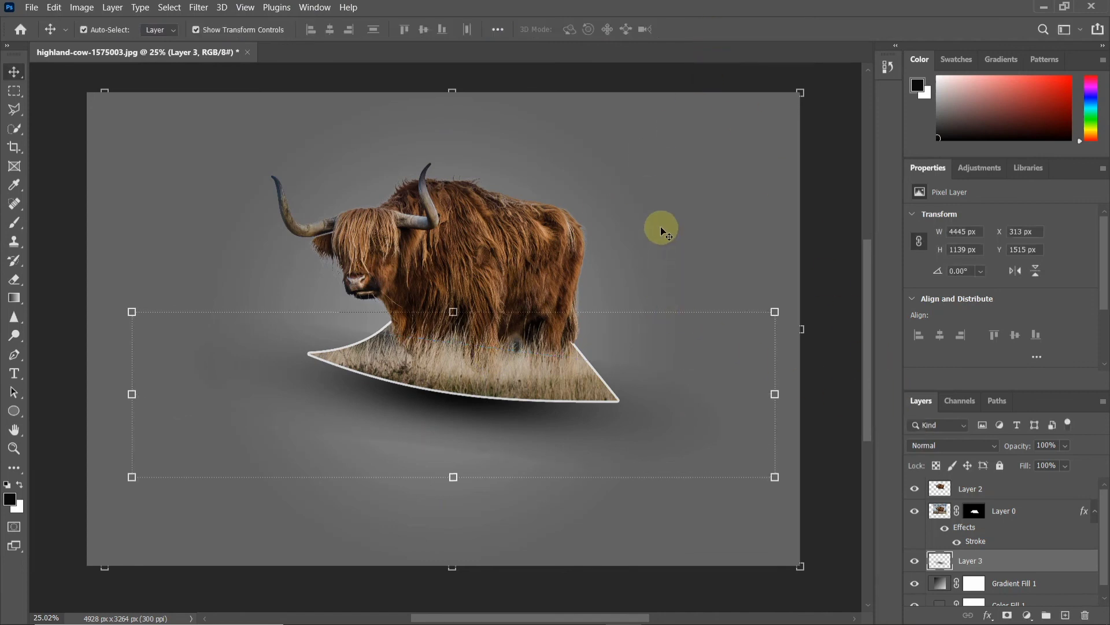
Convert the cow, grass and shadow layers together into a smart object.
{"action": "left_click", "coordinate": [661, 228]}
{"action": "scroll", "coordinate": [661, 228], "scroll_direction": "down", "scroll_amount": 2}
{"action": "left_click_drag", "start_coordinate": [662, 261], "coordinate": [629, 271]}
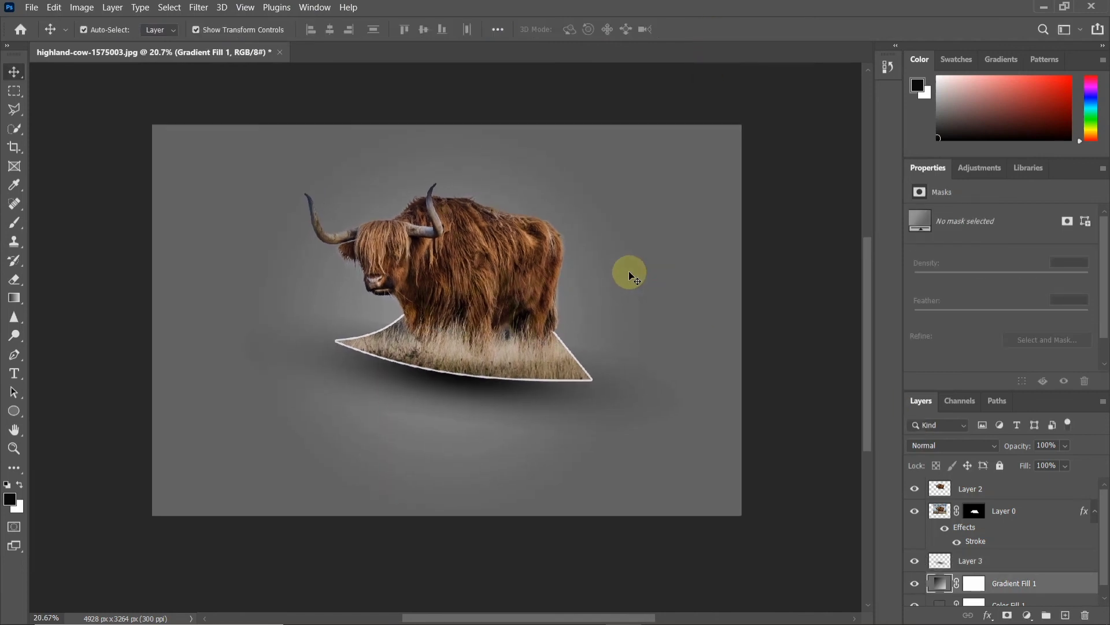
{"action": "left_click", "coordinate": [997, 488]}
{"action": "scroll", "coordinate": [992, 495], "scroll_direction": "down", "scroll_amount": 1}
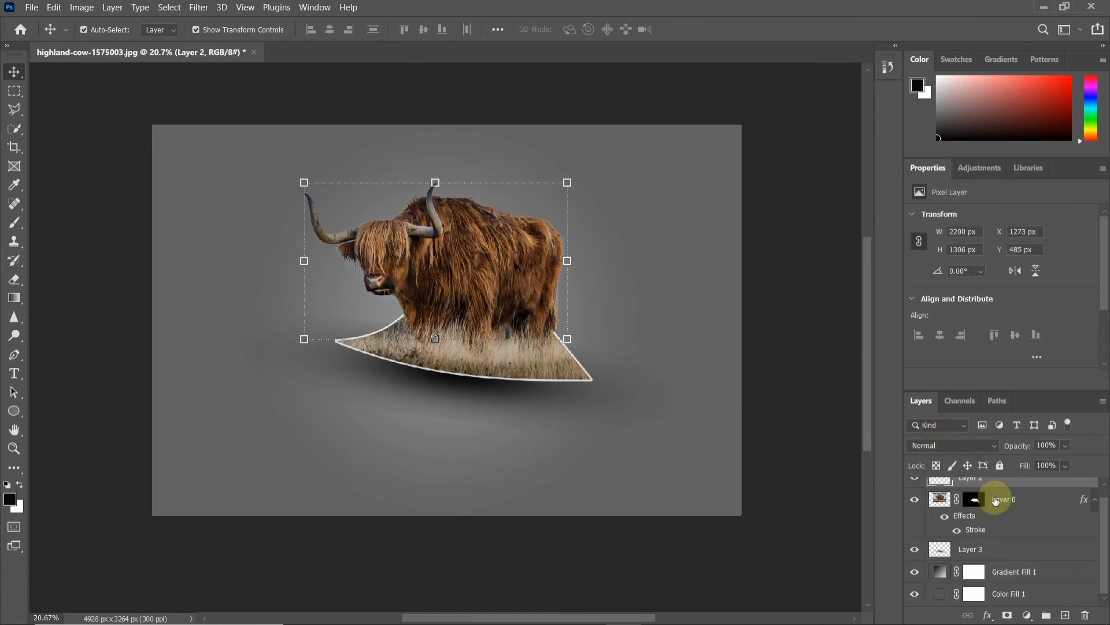
{"action": "left_click", "coordinate": [1004, 548]}
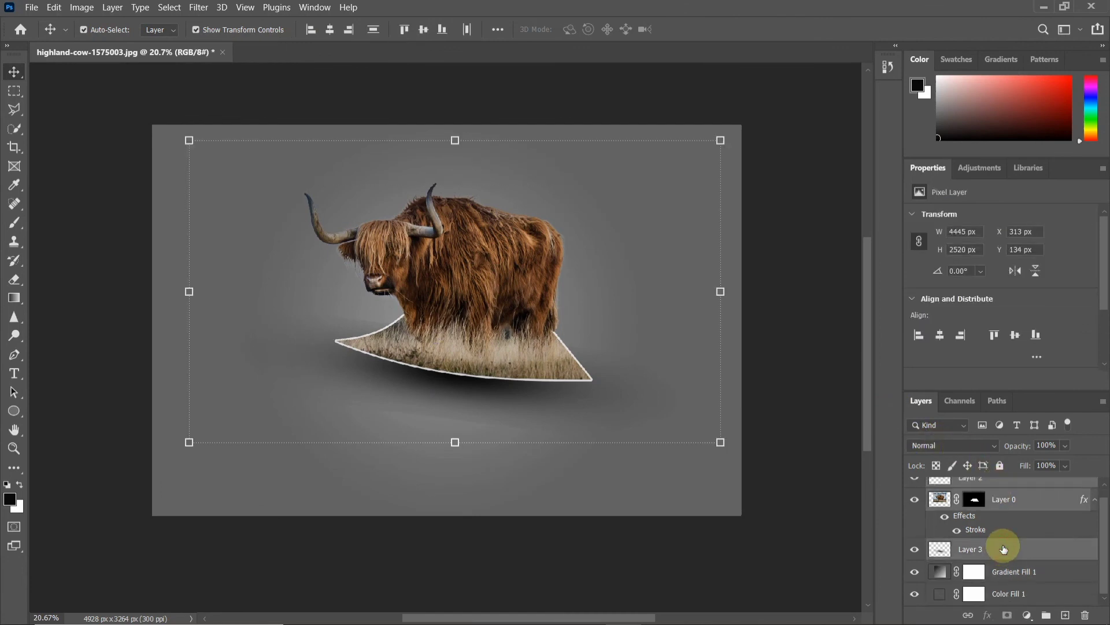
{"action": "right_click", "coordinate": [1004, 547]}
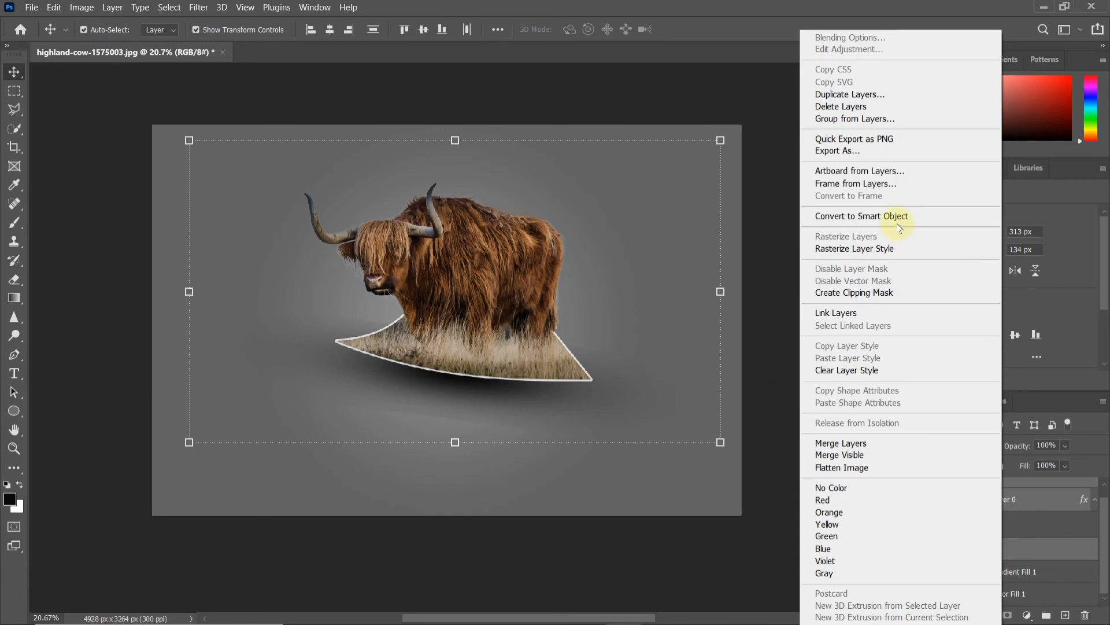
{"action": "left_click", "coordinate": [895, 217]}
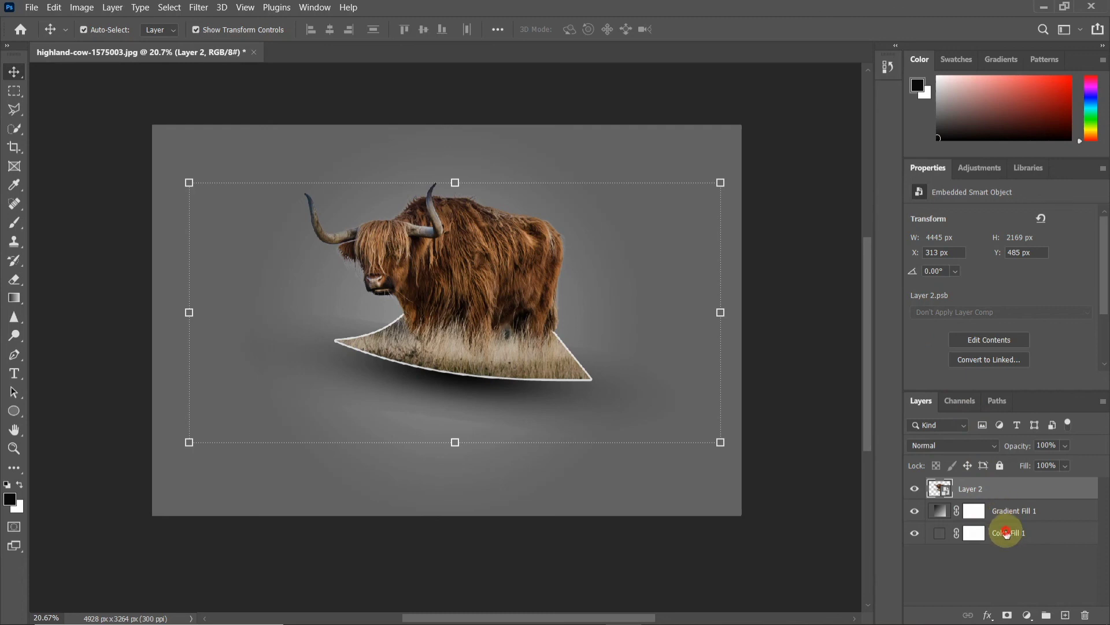
Convert all remaining layers, including both fills, into one smart object, Layer 2.
{"action": "left_click", "coordinate": [1006, 533], "text": "shift"}
{"action": "right_click", "coordinate": [1007, 485]}
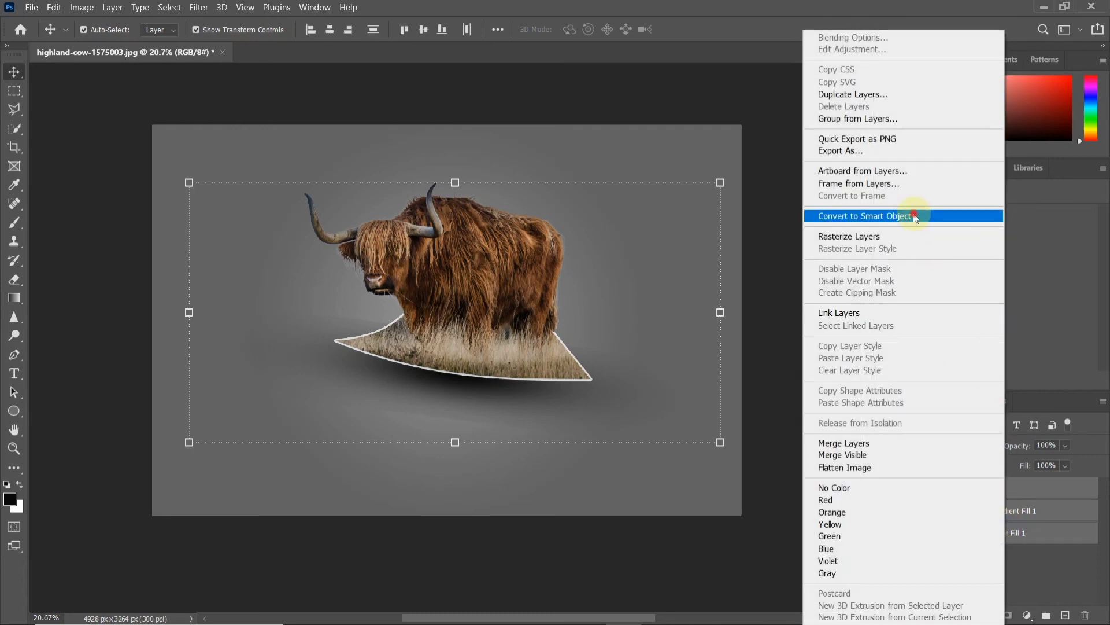
{"action": "left_click", "coordinate": [914, 216]}
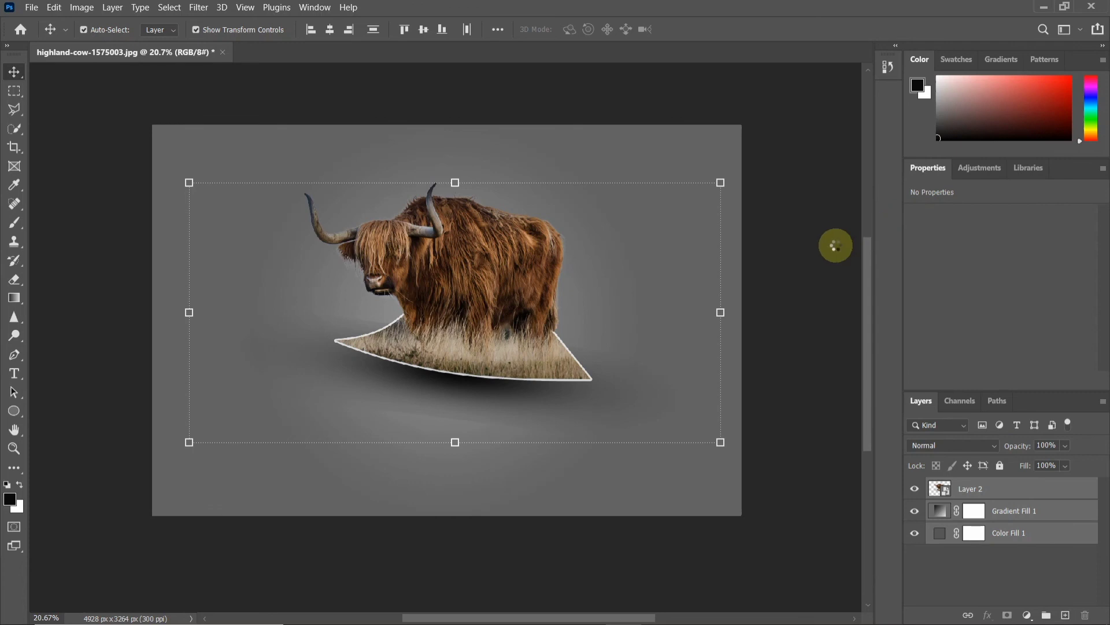
{"action": "left_click", "coordinate": [789, 262]}
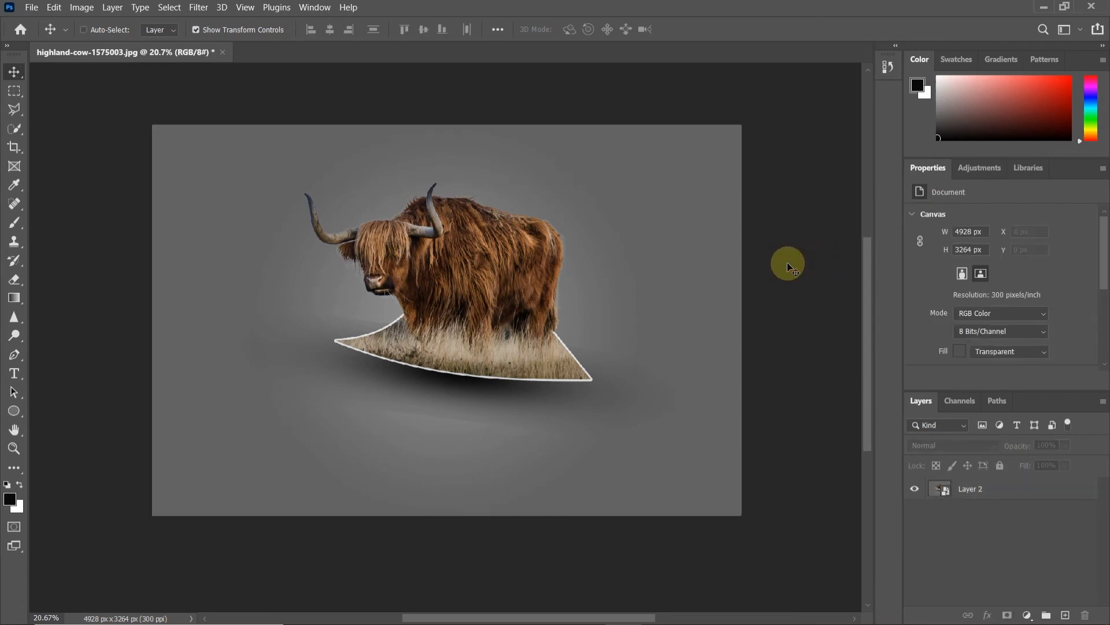
{"action": "scroll", "coordinate": [787, 262], "scroll_direction": "up", "scroll_amount": 3}
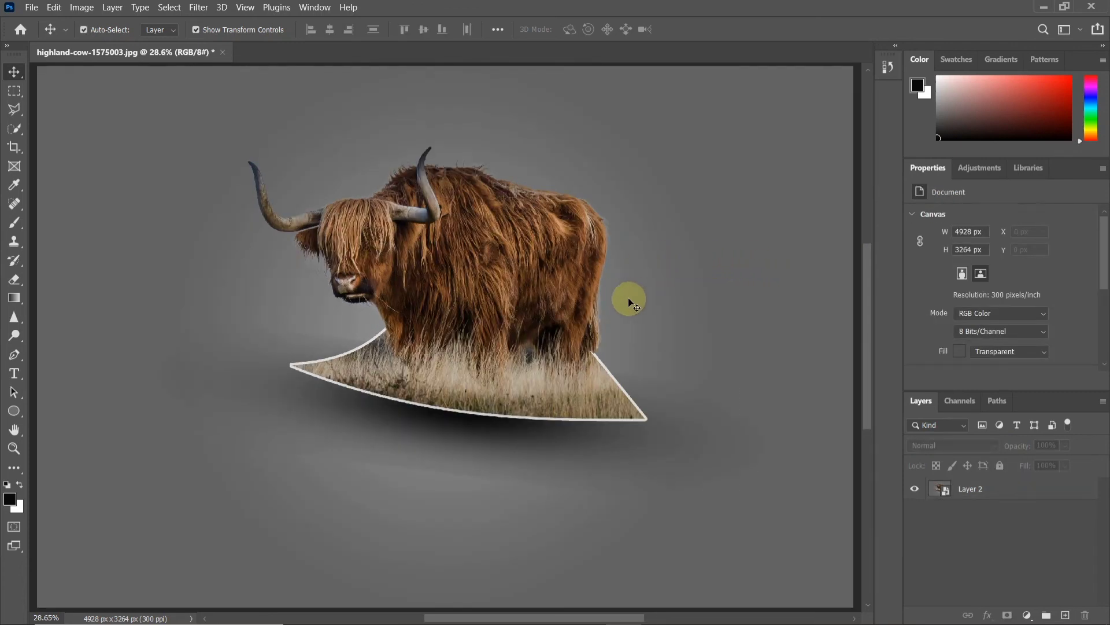
{"action": "scroll", "coordinate": [630, 300], "scroll_direction": "up", "scroll_amount": 2}
{"action": "mouse_move", "coordinate": [434, 271]}
{"action": "left_mouse_down"}
{"action": "mouse_move", "coordinate": [499, 300]}
{"action": "mouse_move", "coordinate": [501, 285]}
{"action": "left_mouse_up"}
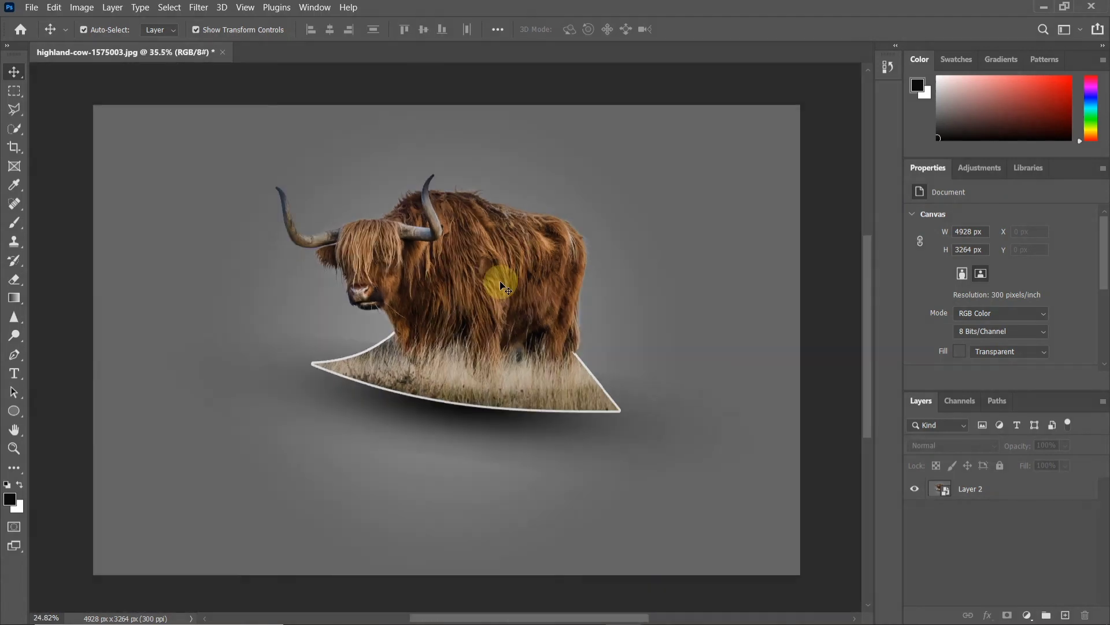